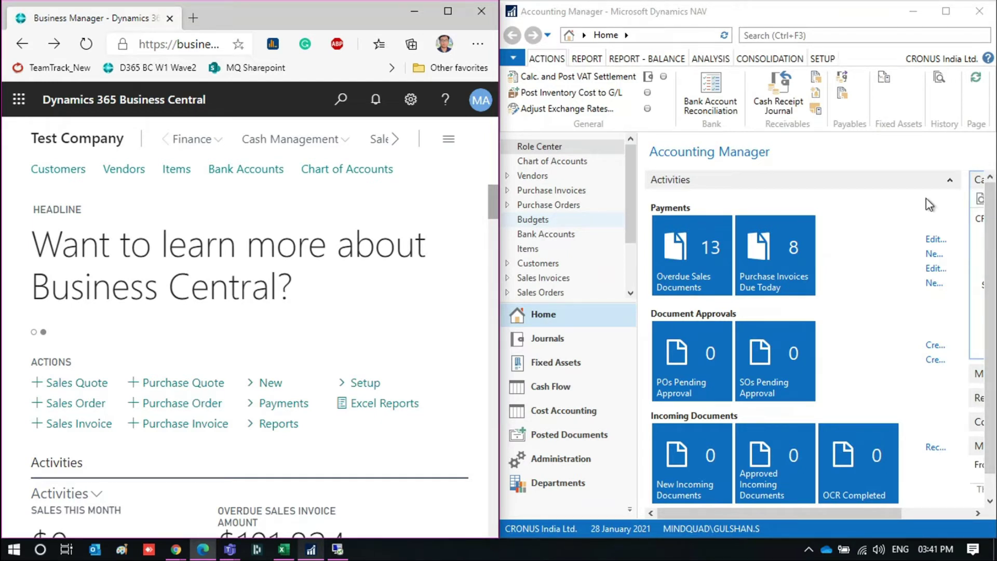
Maximize NAV and open the DEFAULT Recurring General Journal via a 'recu gen' search
left_click(947, 11)
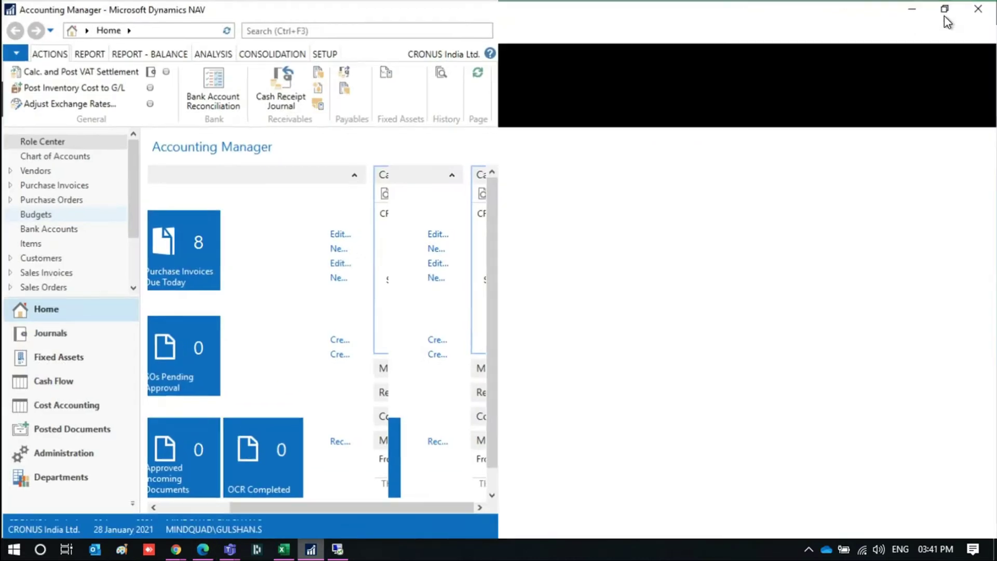
left_click(803, 31)
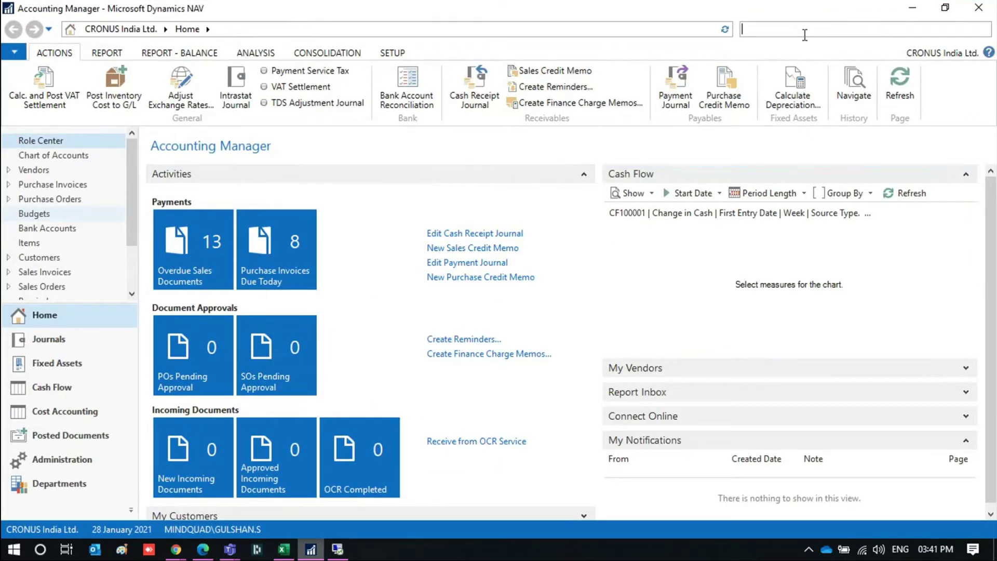
type("recu ")
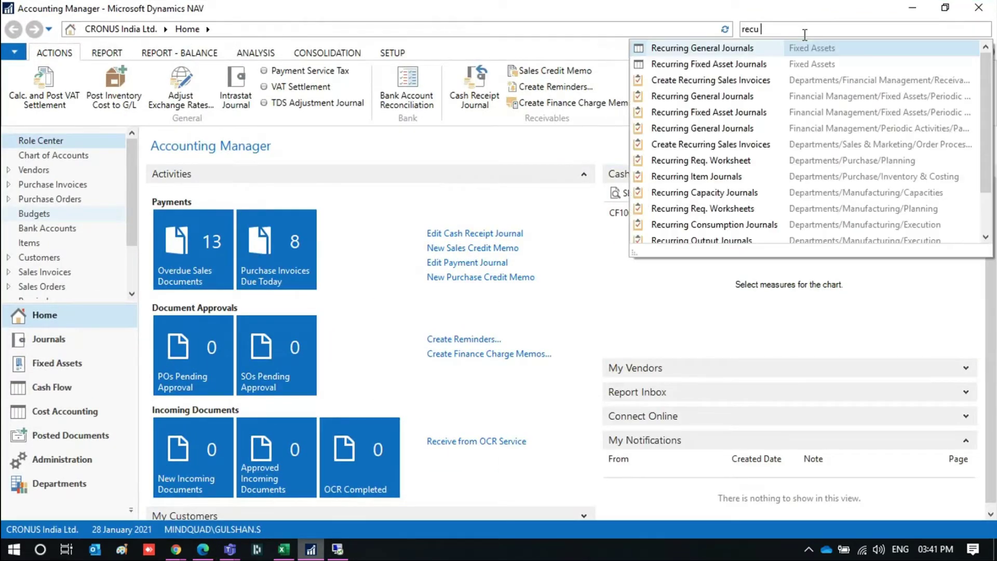
type("gen")
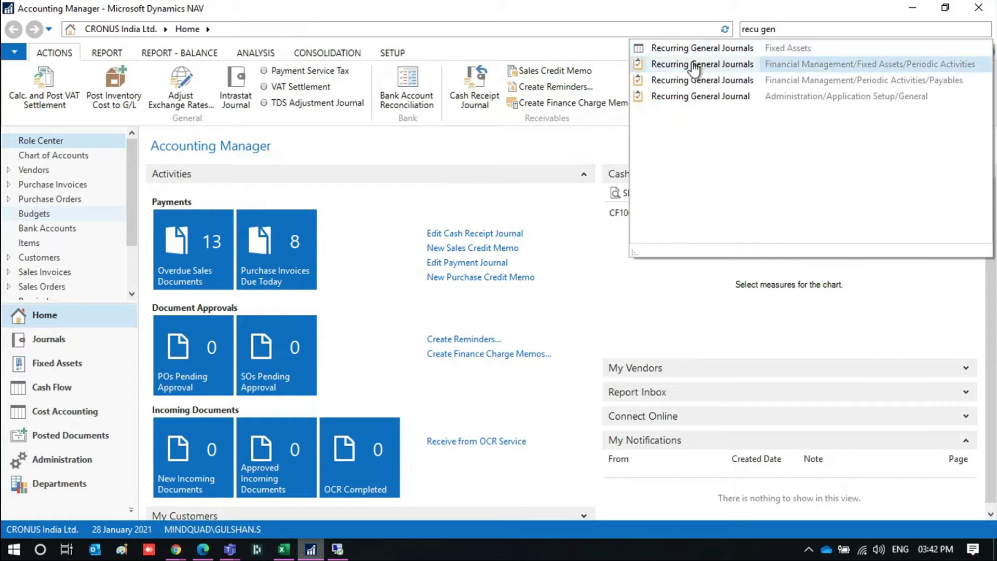
left_click(692, 66)
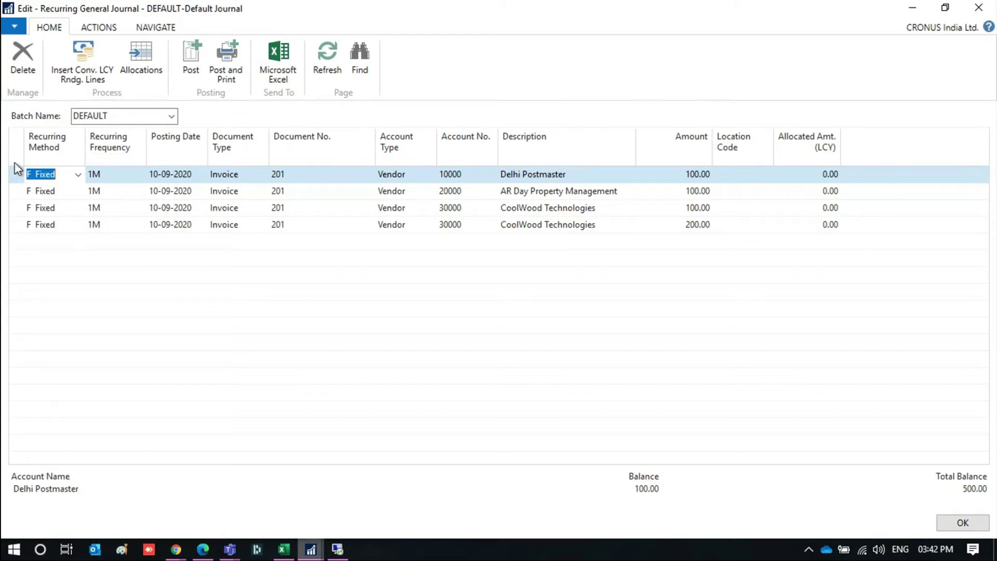
Copy all four DEFAULT journal lines with Copy Rows and bring up Excel's blank NAV sheet
key("ctrl+a")
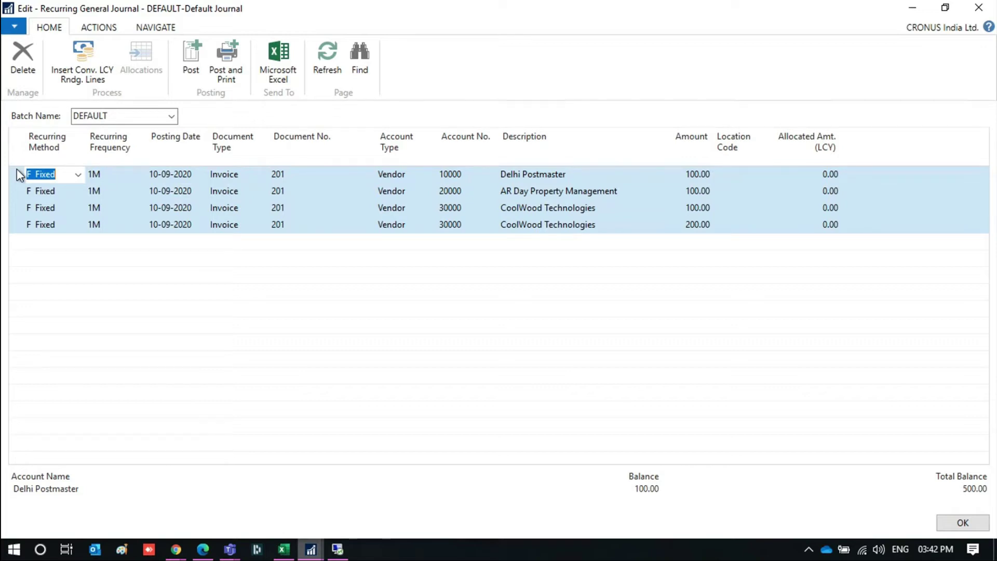
right_click(17, 170)
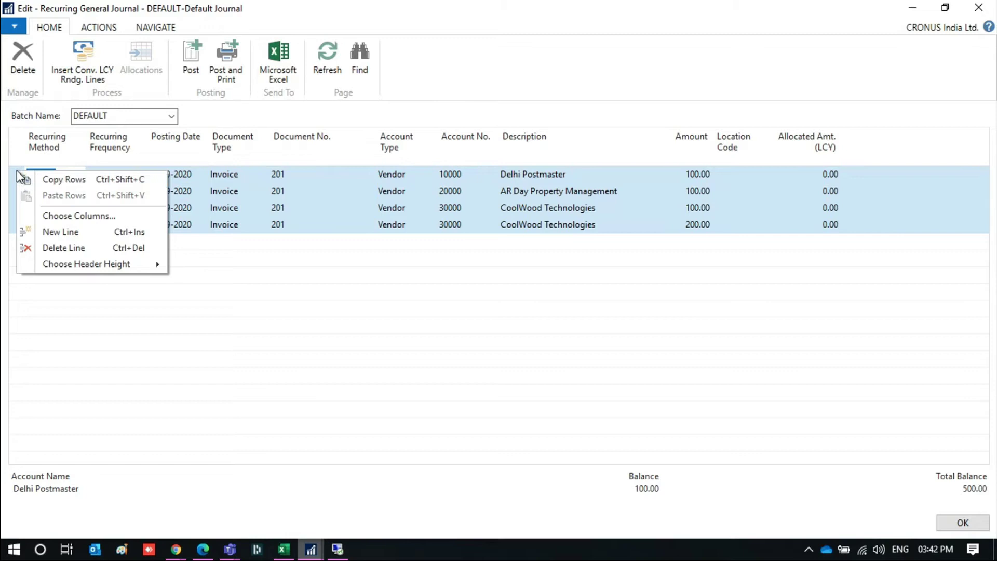
left_click(57, 184)
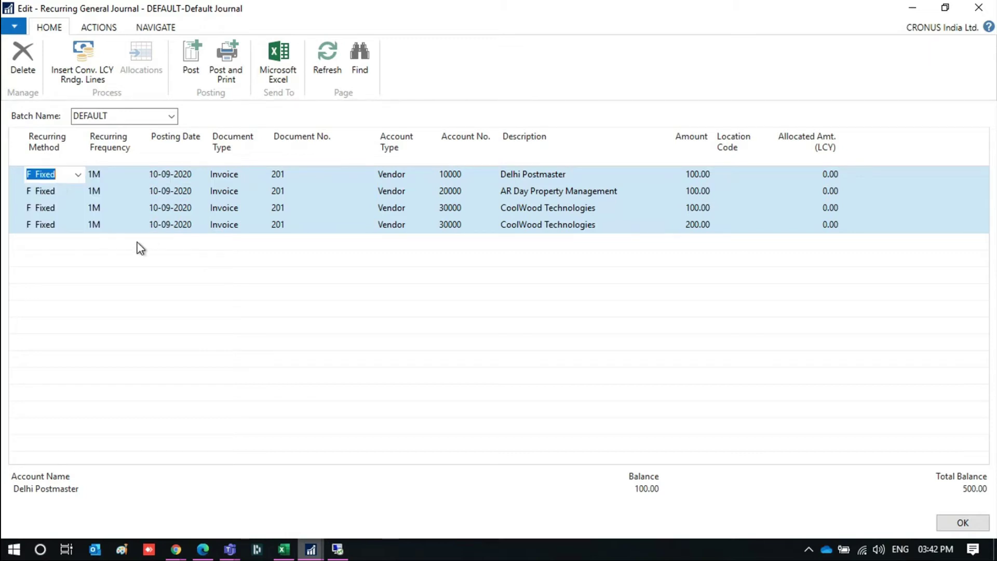
left_click(282, 550)
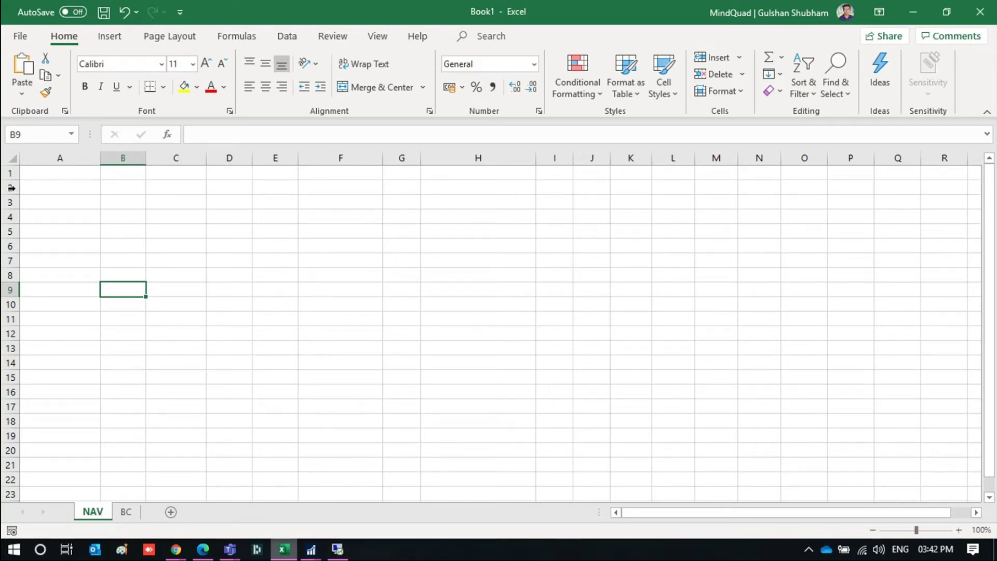
Paste the journal lines at A1 and autofit all columns
left_click(27, 173)
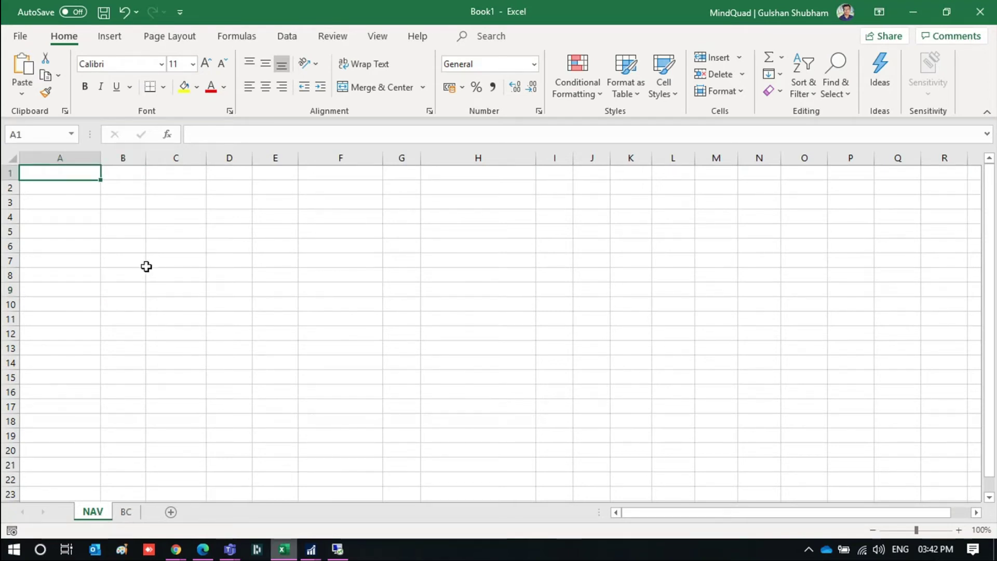
key("ctrl+v")
left_click(147, 267)
left_click(11, 159)
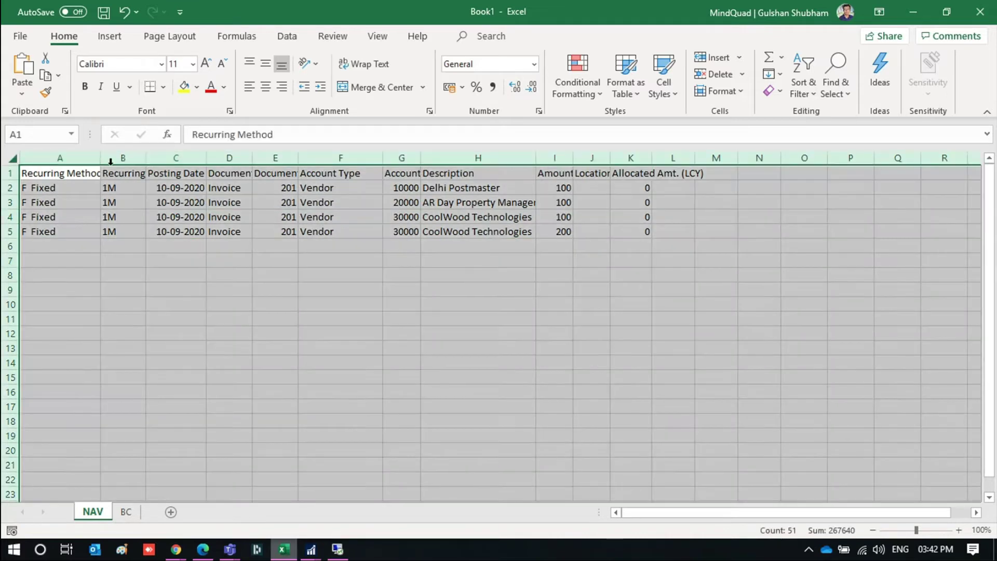
double_click(146, 158)
left_click(209, 276)
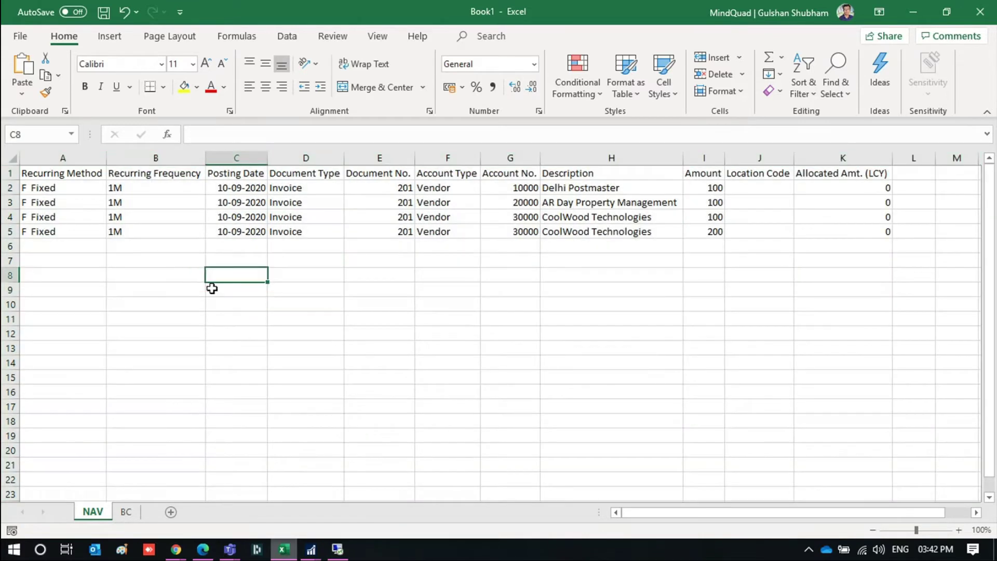
Change the amounts in I2 and I3 to 200 and 300
left_click(84, 189)
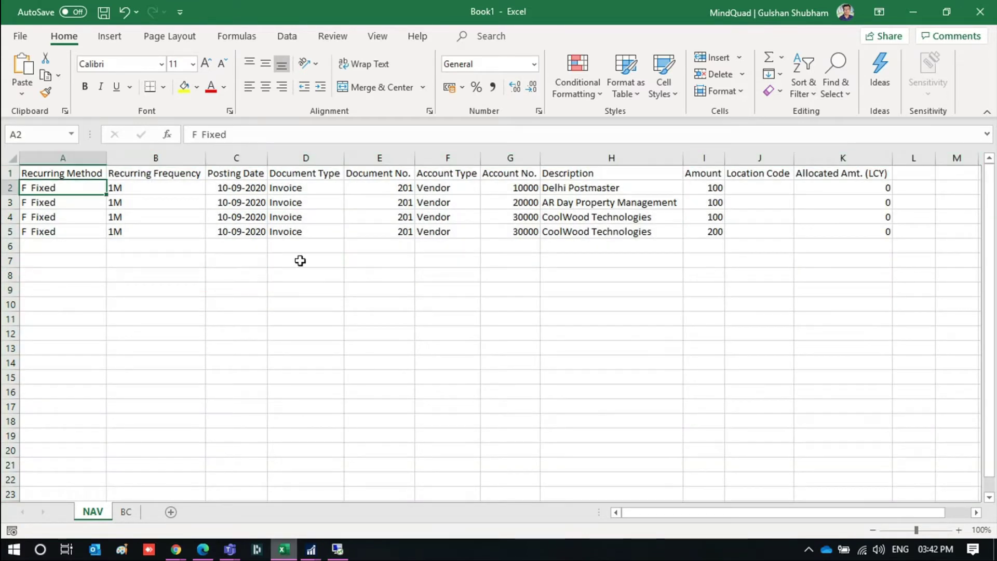
double_click(709, 187)
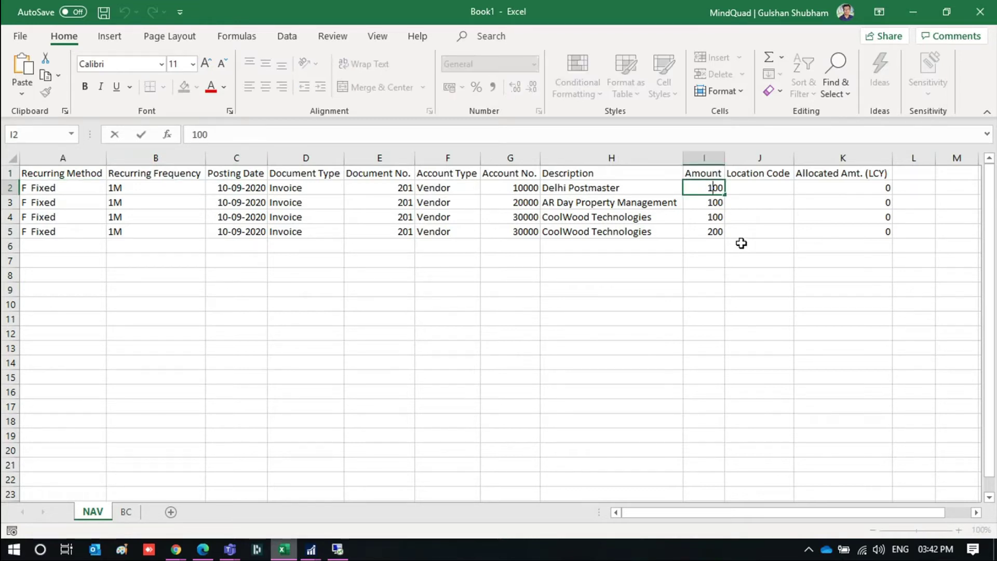
key("BackSpace")
type("2")
key("Return")
type("3")
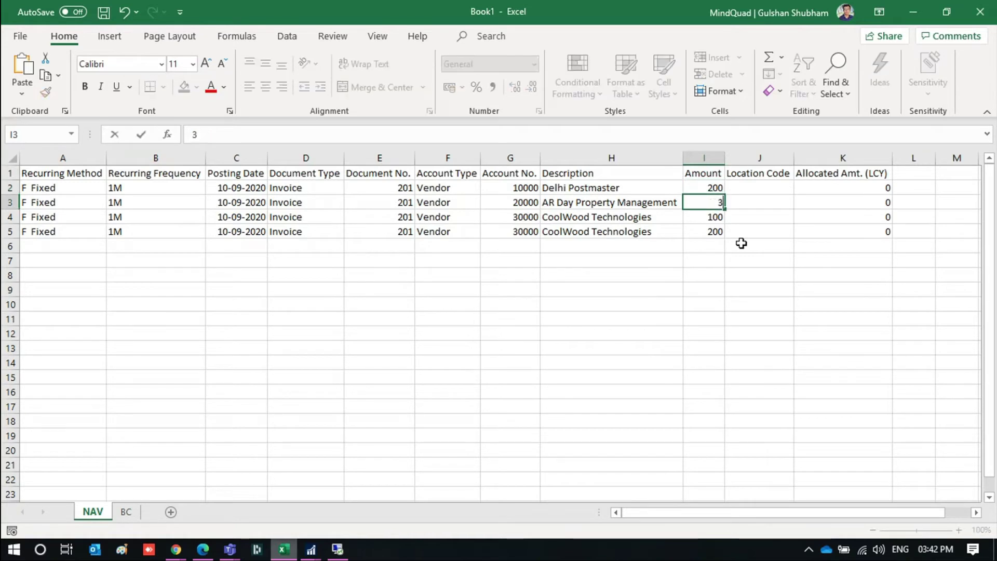
type("00")
key("Return")
Copy the edited journal rows A2:K5 and return to NAV
left_click(51, 190)
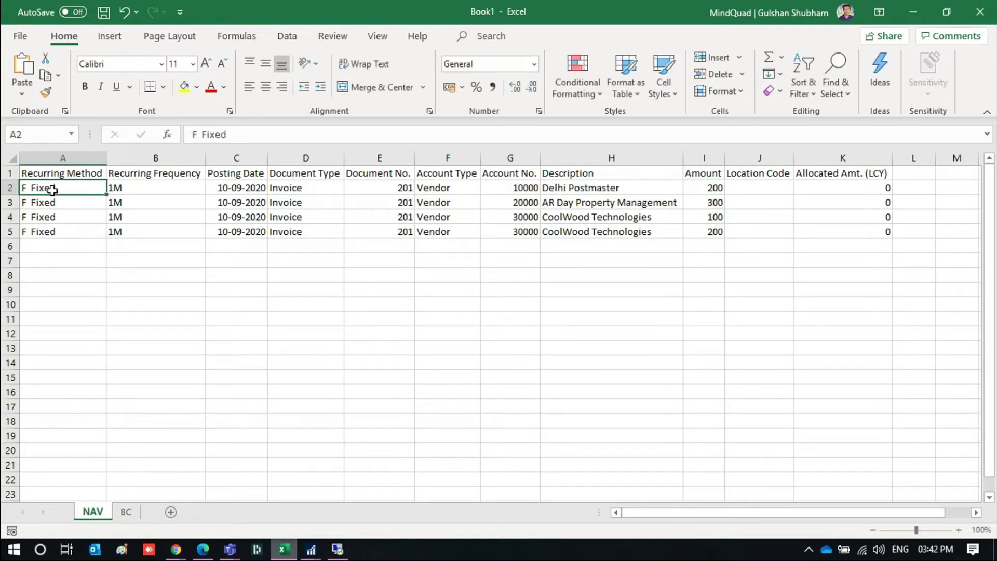
key("shift+Down")
key("shift+Down")
key("shift+Down")
key("shift+Right")
key("shift+Right")
key("shift+Right")
key("shift+Right")
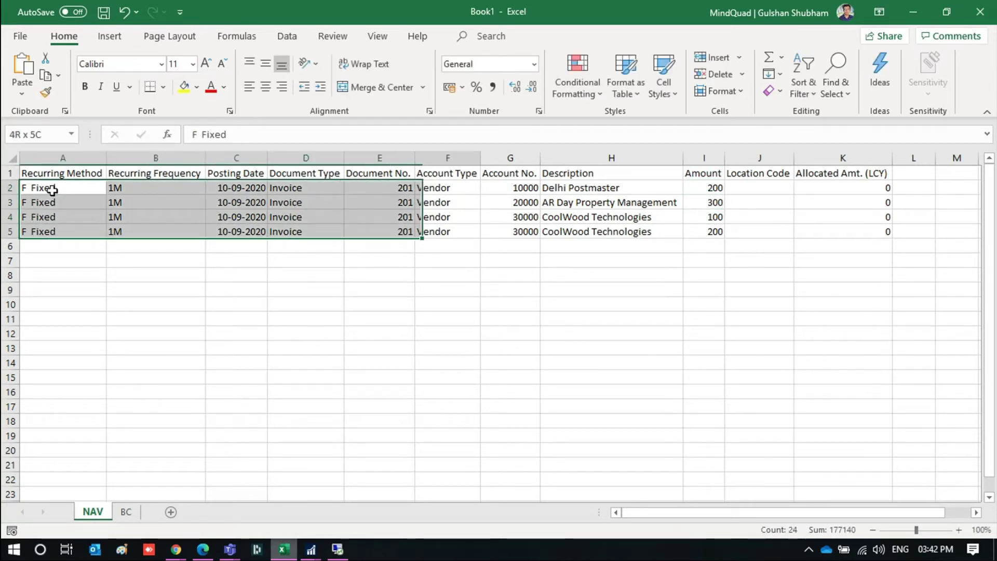
key("shift+Right")
key("shift+Right")
key("shift+Right")
key("shift+Right")
key("shift+Right")
key("shift+Right")
key("ctrl+c")
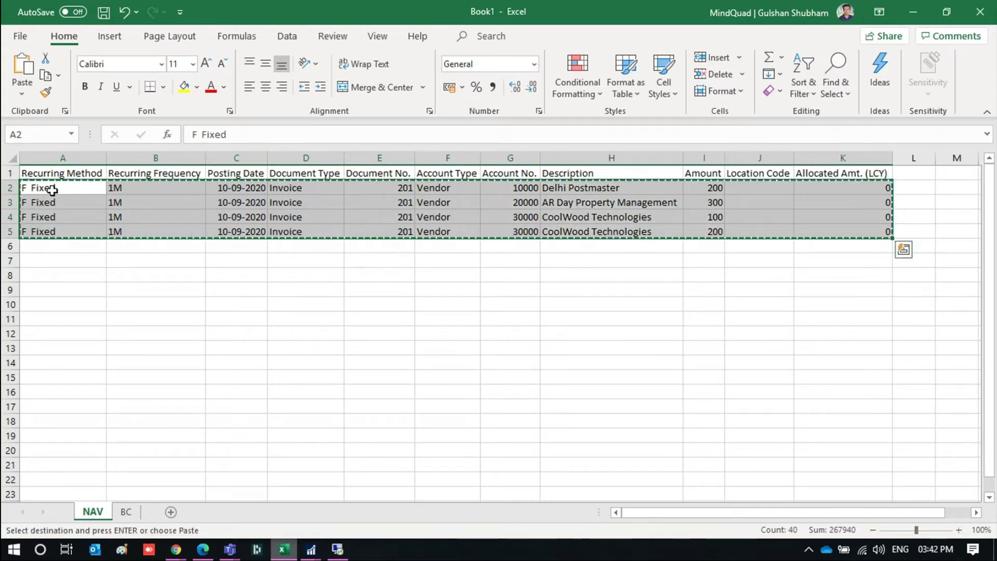
key("alt+Tab")
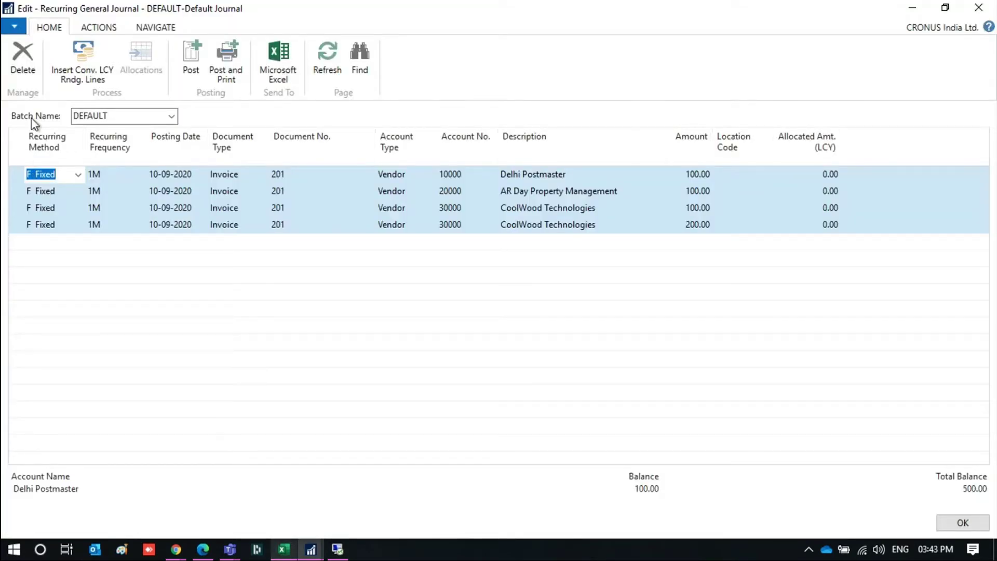
Delete all four existing journal lines, confirming Yes
key("ctrl+Delete")
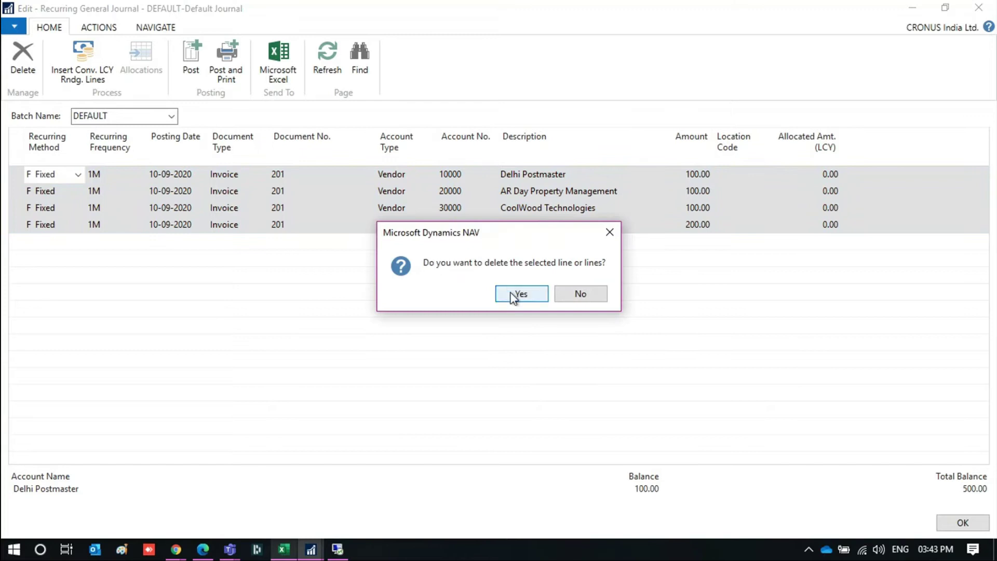
left_click(513, 295)
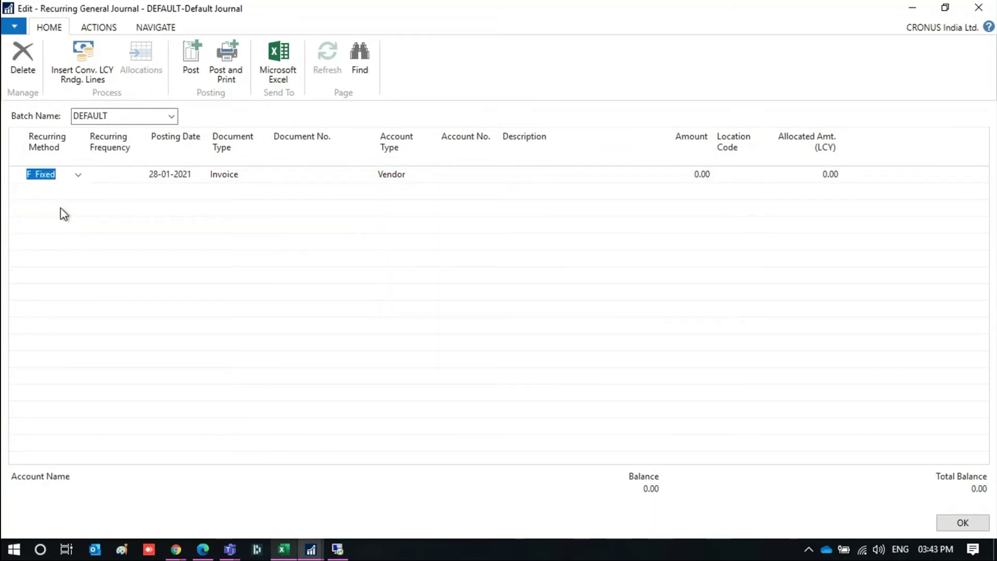
left_click(21, 177)
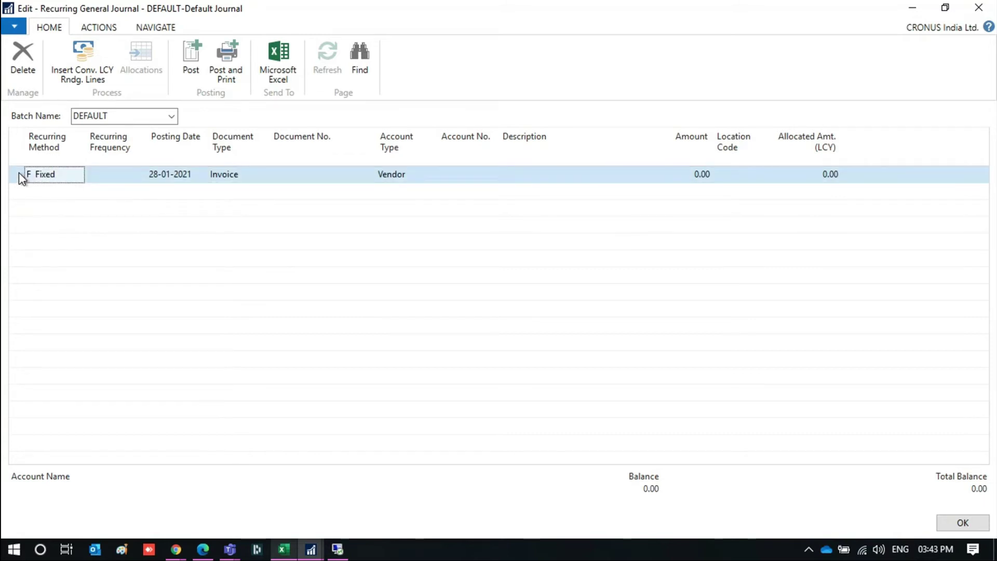
Paste the edited rows, giving amounts 200, 300, 100, 200 totalling 800.00
right_click(21, 178)
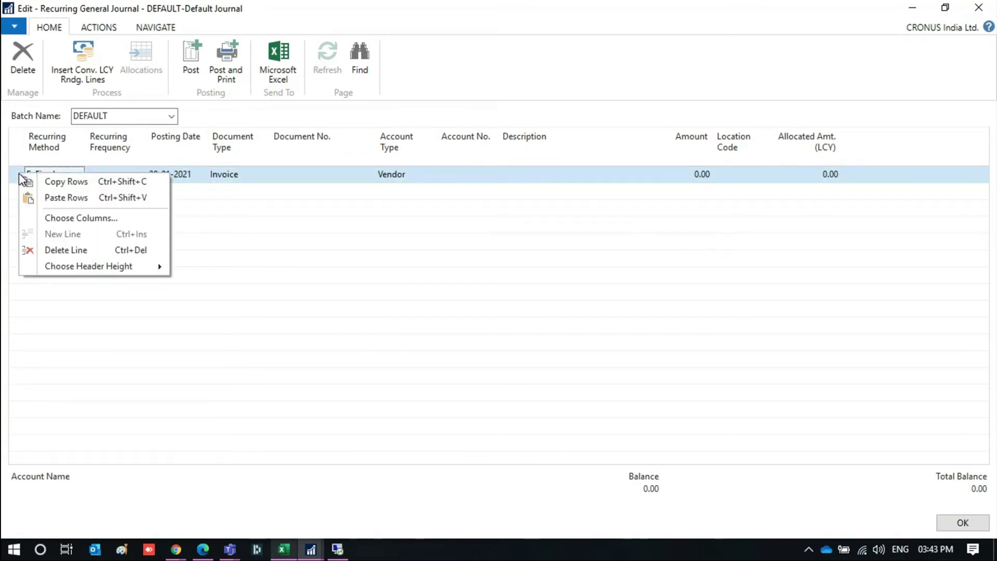
left_click(76, 198)
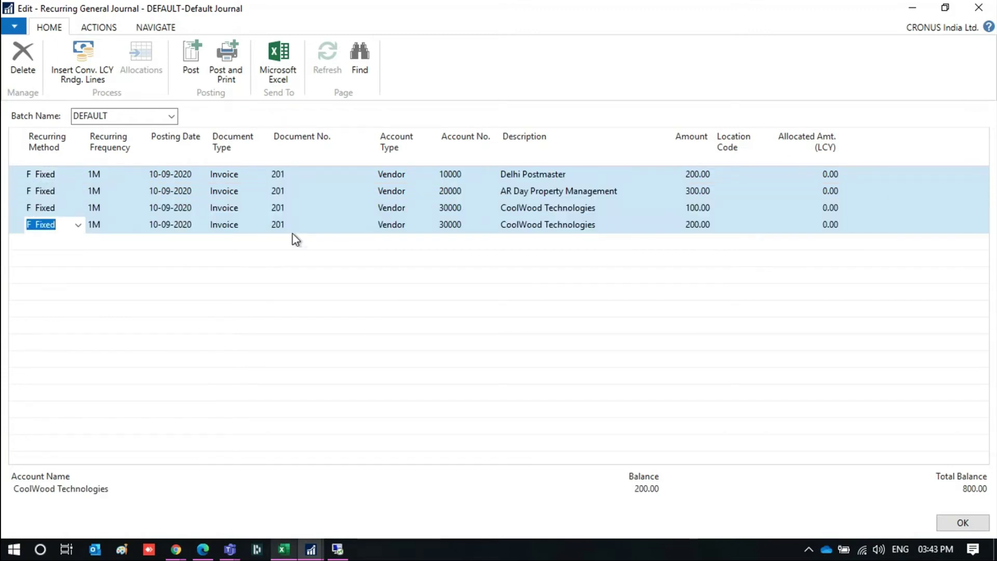
left_click(315, 191)
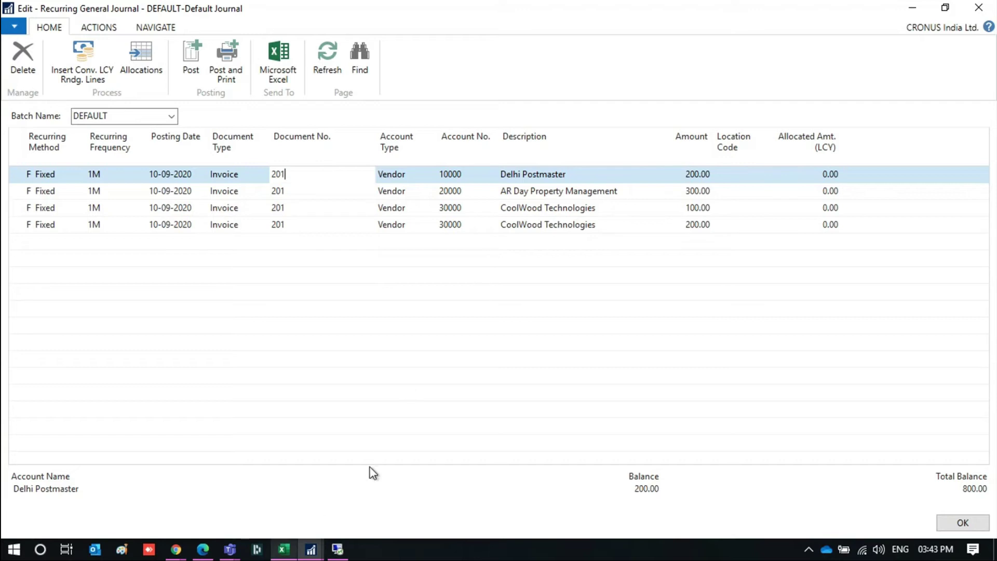
left_click(203, 549)
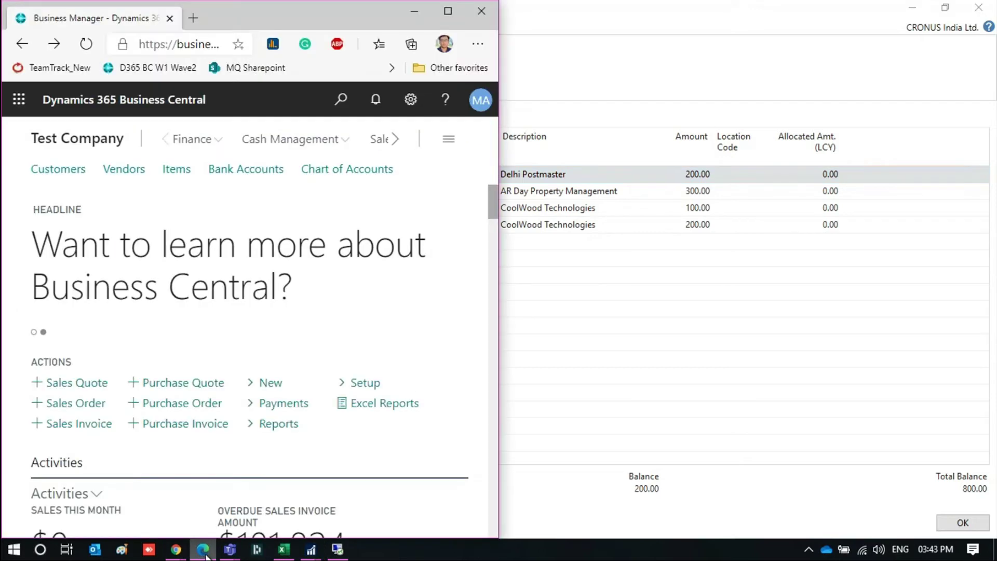
Maximize the browser and open Recurring General Journals via a 'recu gen' Tell Me search
left_click(449, 13)
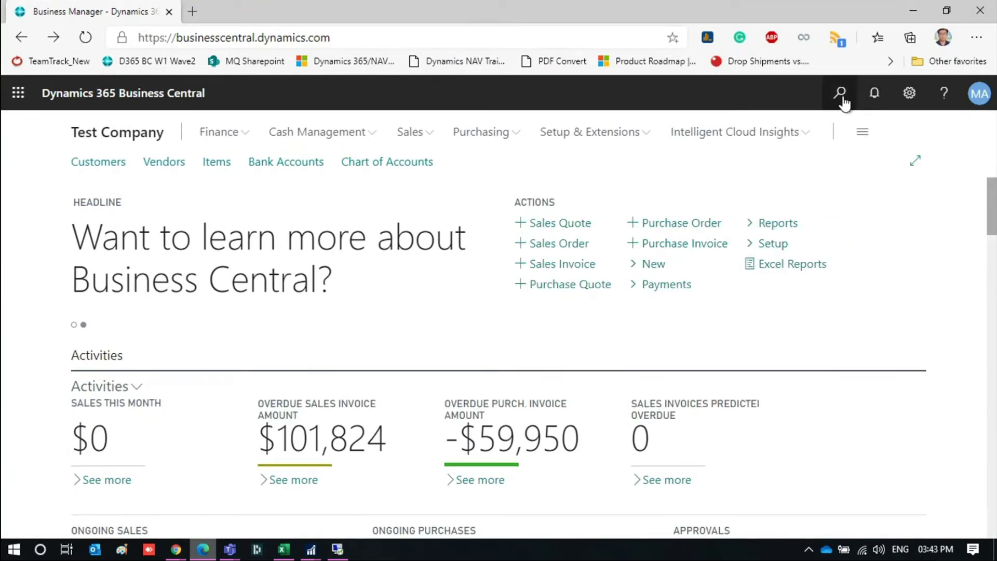
left_click(841, 95)
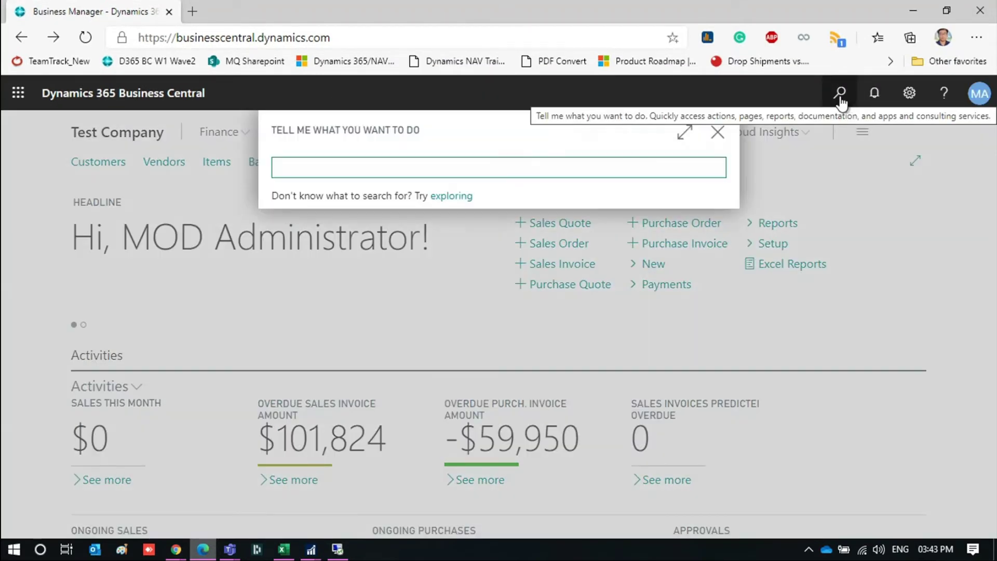
type("recu ")
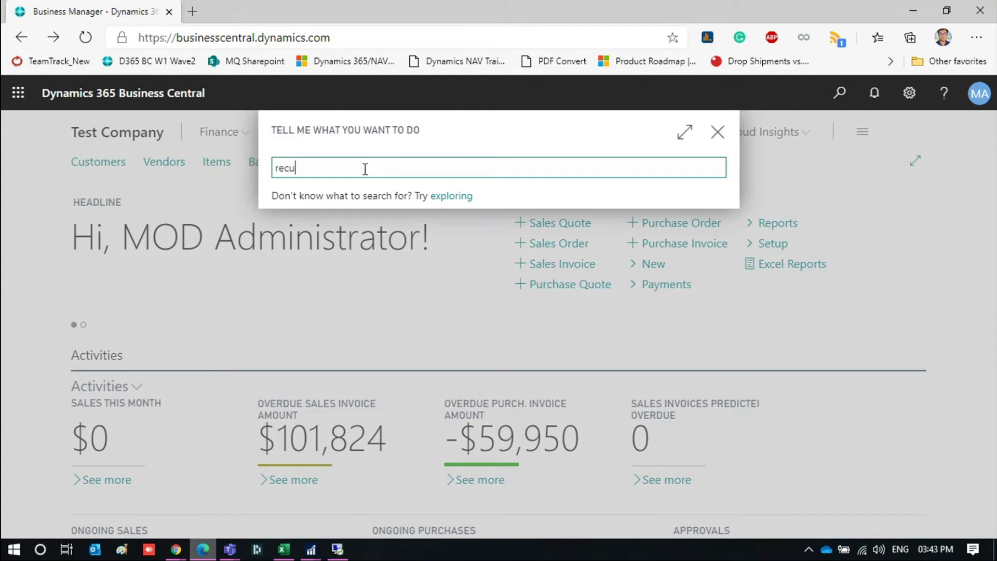
type("gen")
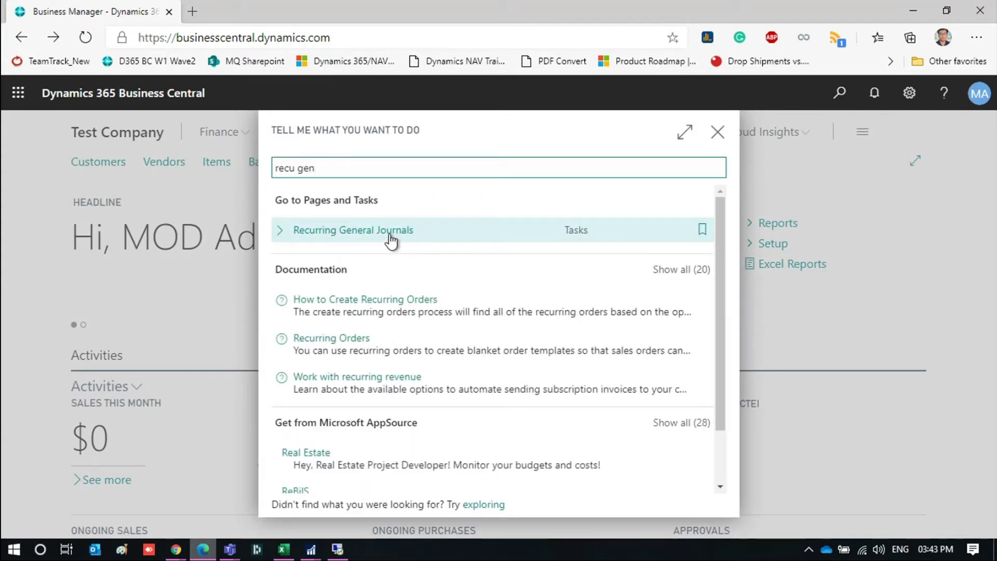
left_click(390, 239)
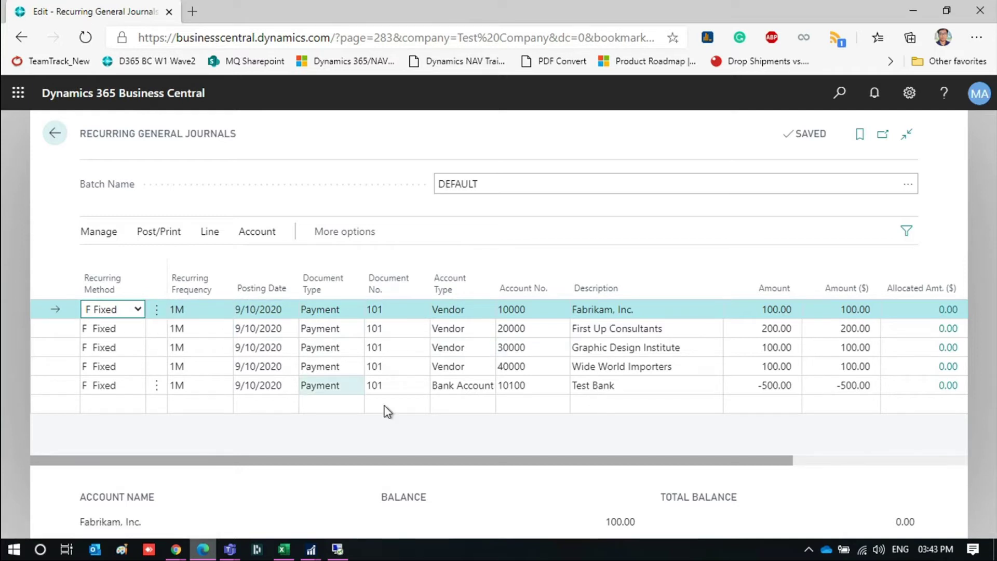
Copy all five DEFAULT journal lines, including the -500.00 Test Bank line, with Ctrl+A, Ctrl+C
key("ctrl+a")
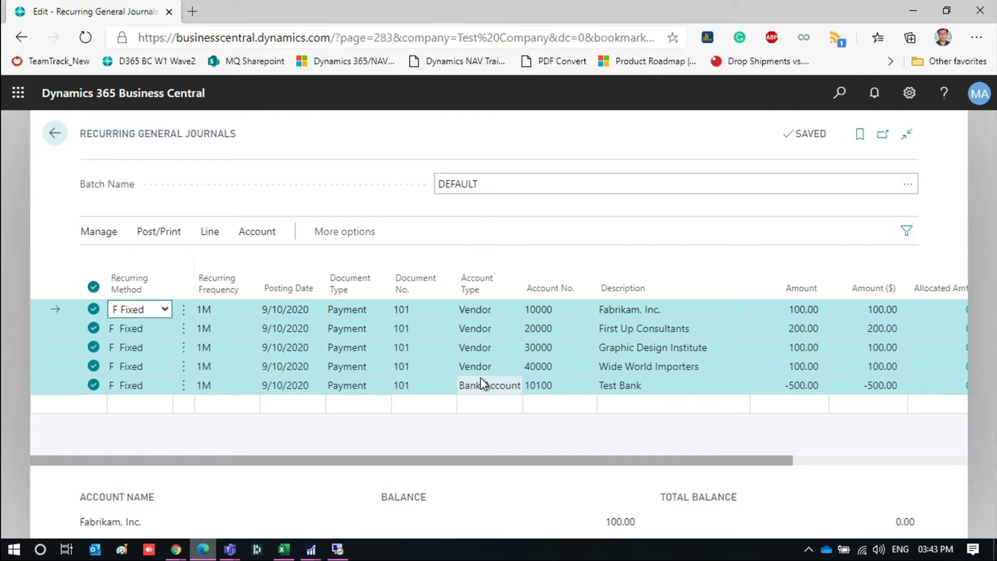
key("ctrl+c")
left_click(284, 550)
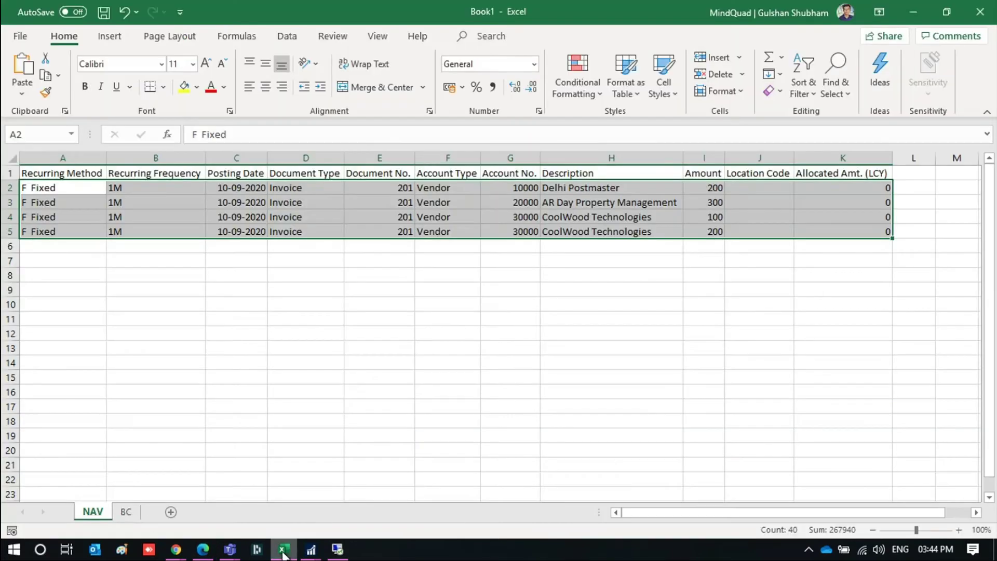
Paste the five payment lines at A1 of the BC sheet and autofit its columns
left_click(126, 512)
left_click(48, 174)
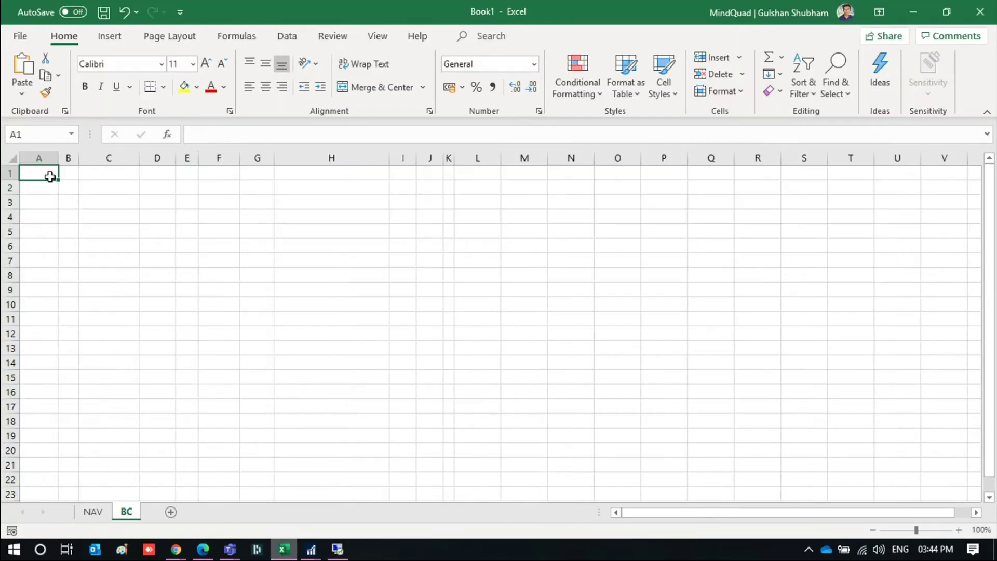
key("ctrl+v")
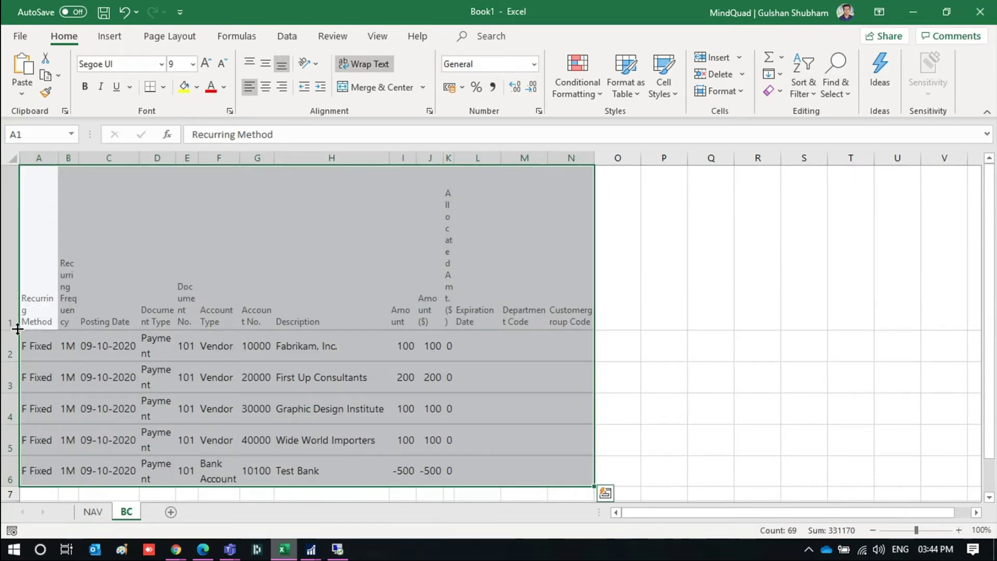
left_click_drag(17, 328, 18, 213)
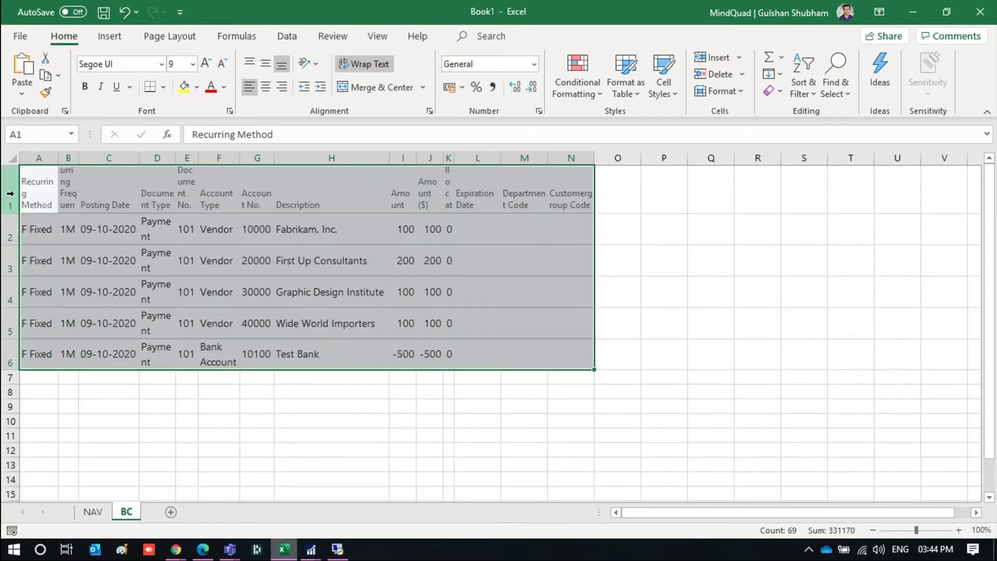
left_click(13, 159)
double_click(77, 159)
left_click(265, 229)
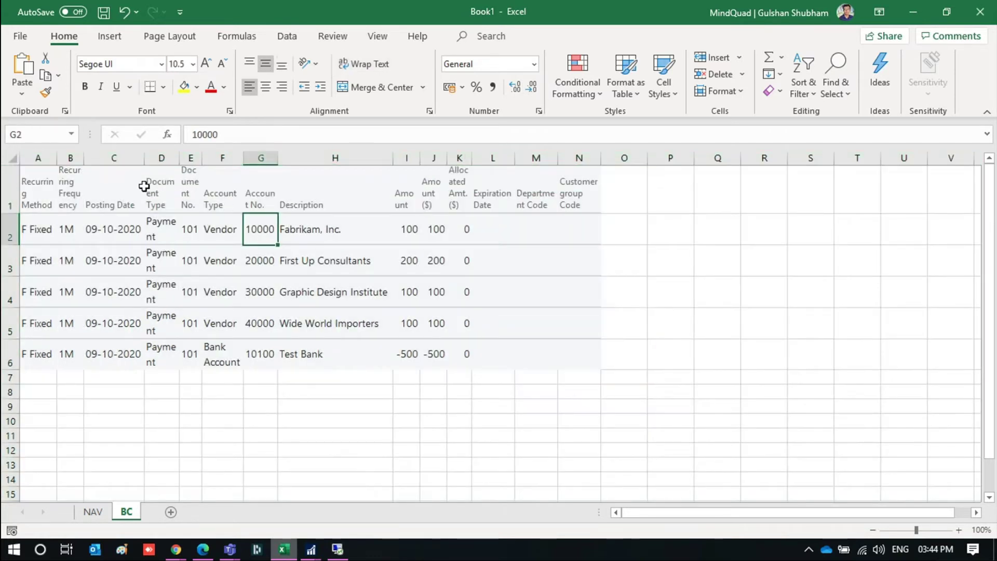
mouse_move(83, 158)
left_mouse_down()
mouse_move(114, 158)
mouse_move(91, 160)
left_mouse_up()
Select the Recurring Method values, then delete the Business Central journal lines, confirming Yes
left_click(48, 229)
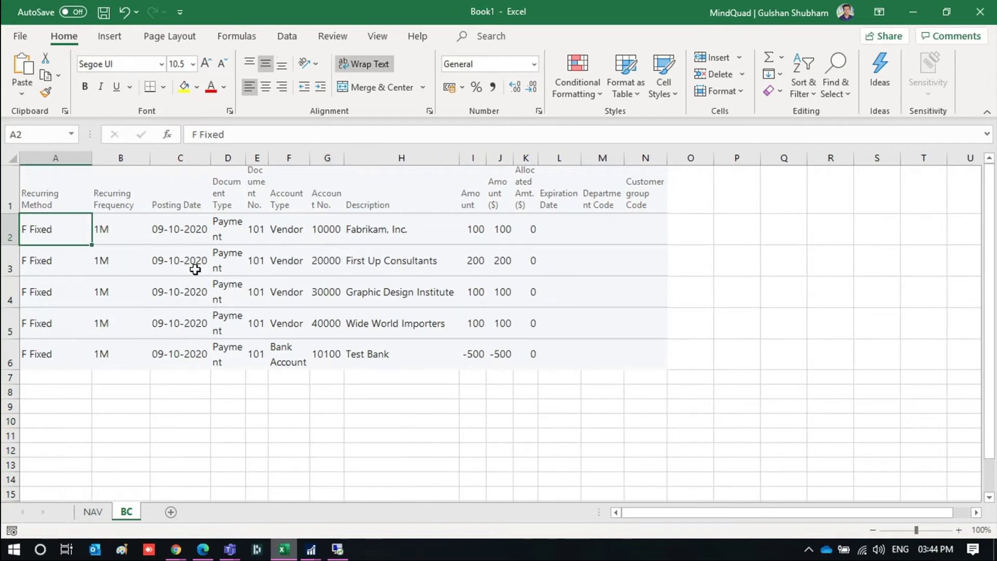
key("shift+Down")
key("shift+Down")
key("shift+Down")
key("shift+Down")
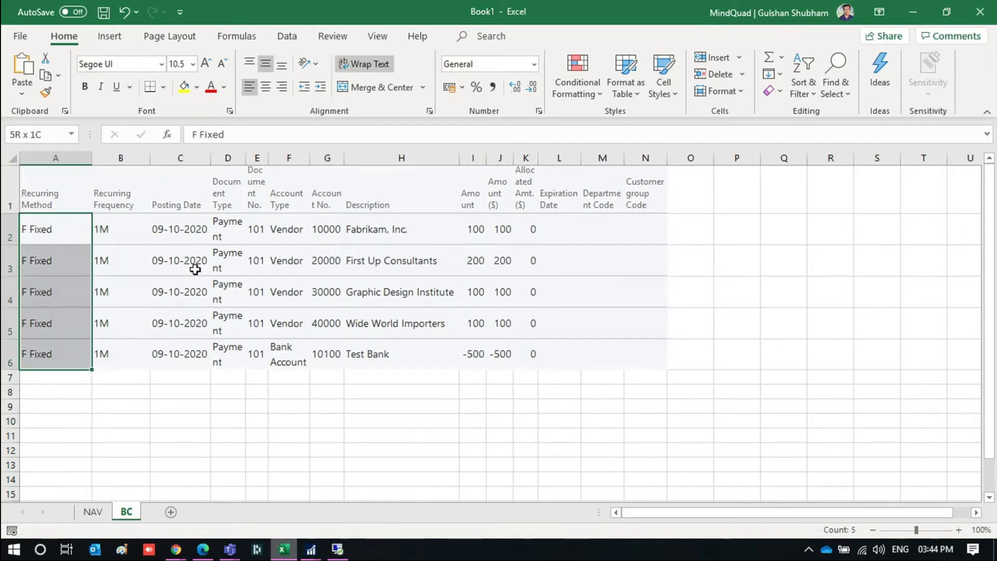
key("alt+Tab")
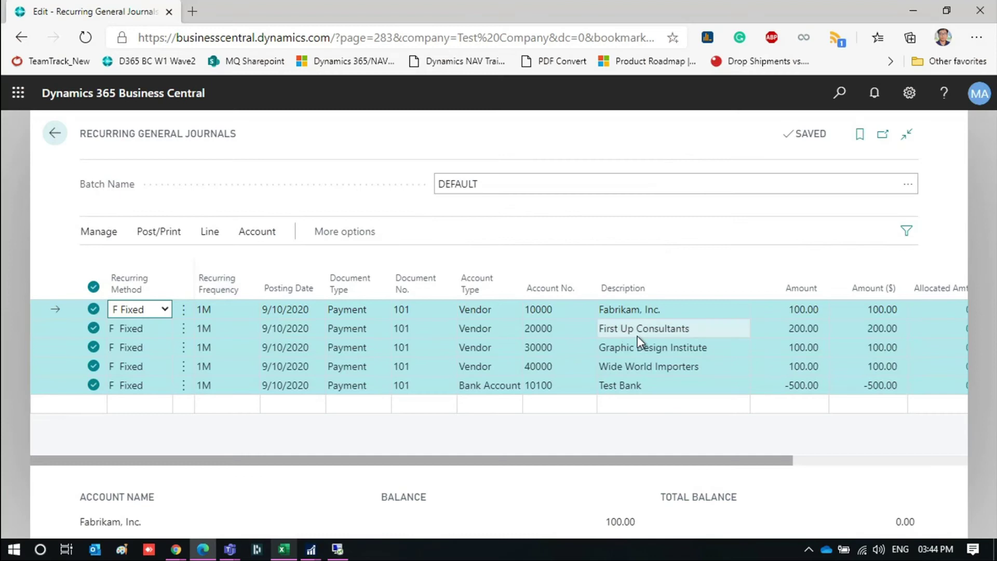
key("ctrl+Delete")
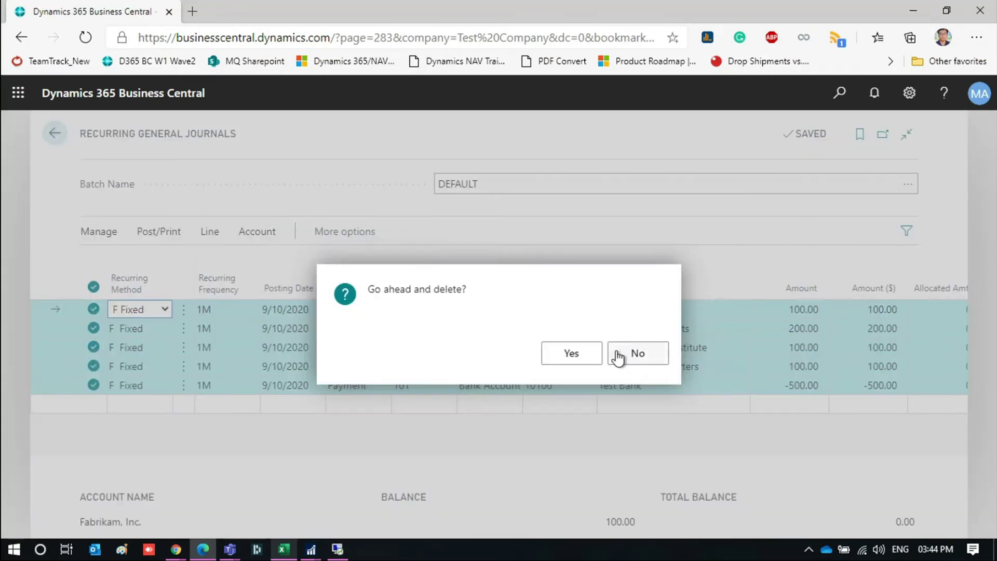
left_click(577, 356)
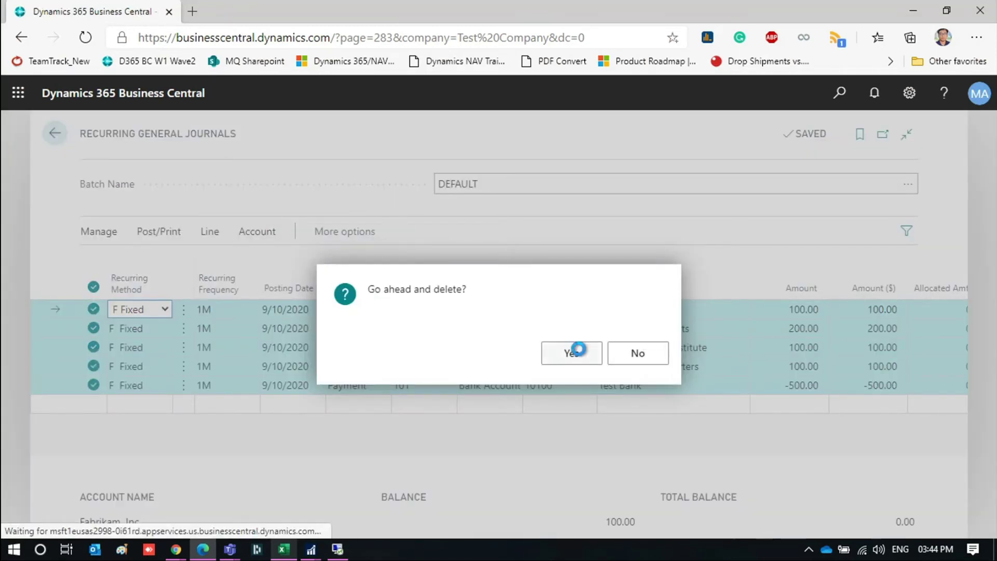
Copy the five BC sheet data rows A2:N6, excluding the header
key("alt+Tab")
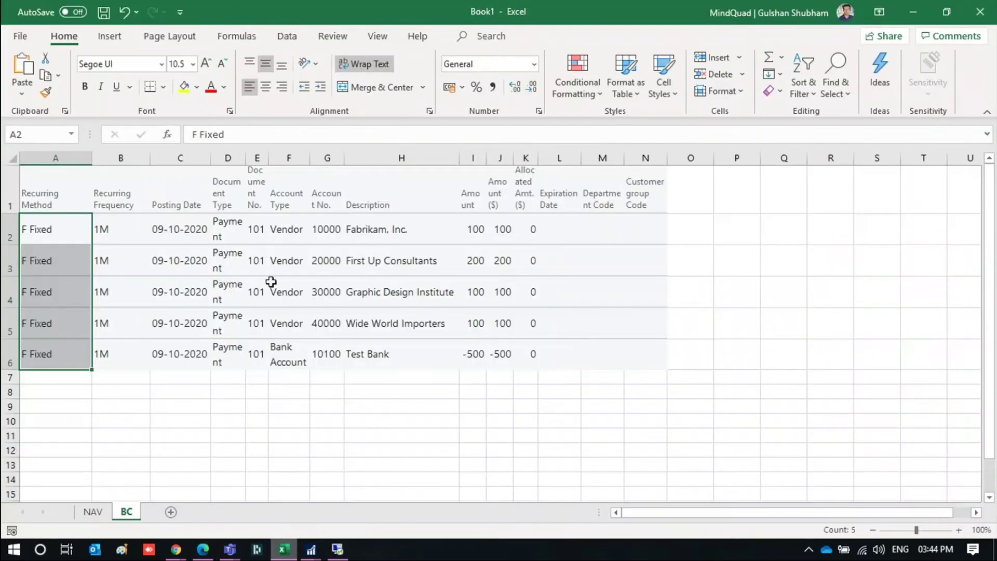
key("shift+Right")
key("shift+Right")
key("shift+Right")
key("shift+Right")
key("shift+Right")
key("shift+Right")
key("shift+Right")
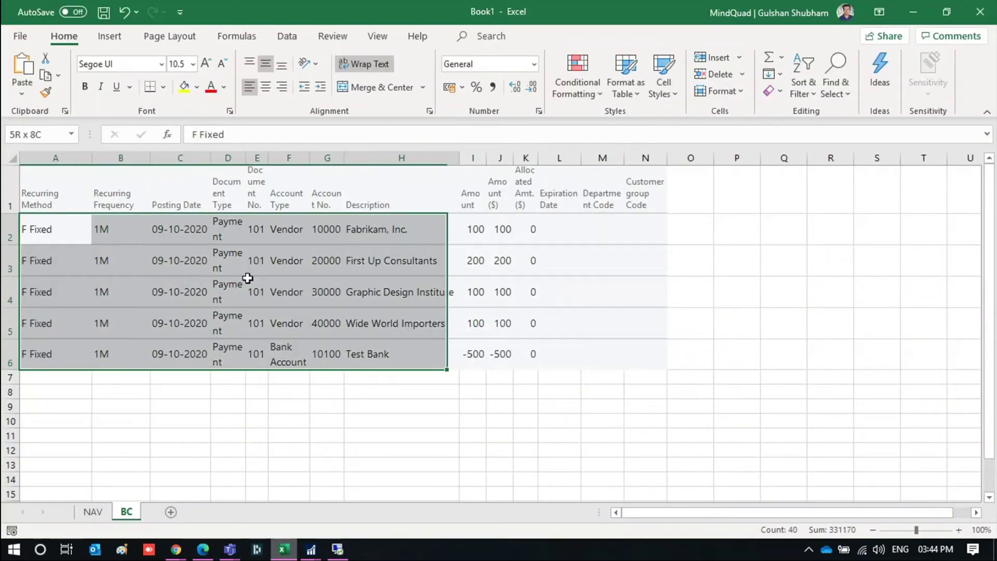
key("shift+Right")
key("shift+Right")
key("shift+Right")
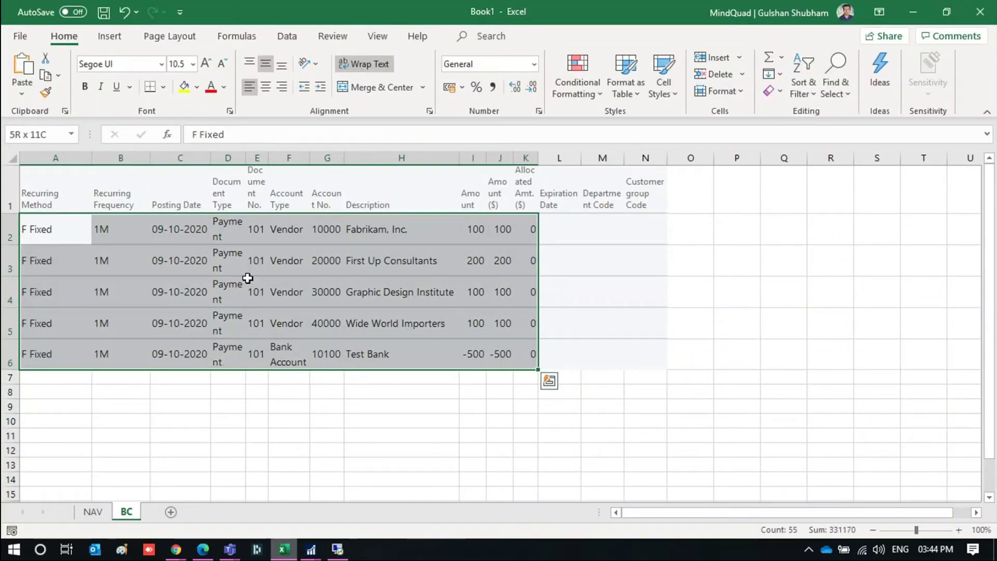
key("shift+Right")
key("shift+Right")
key("shift+Right")
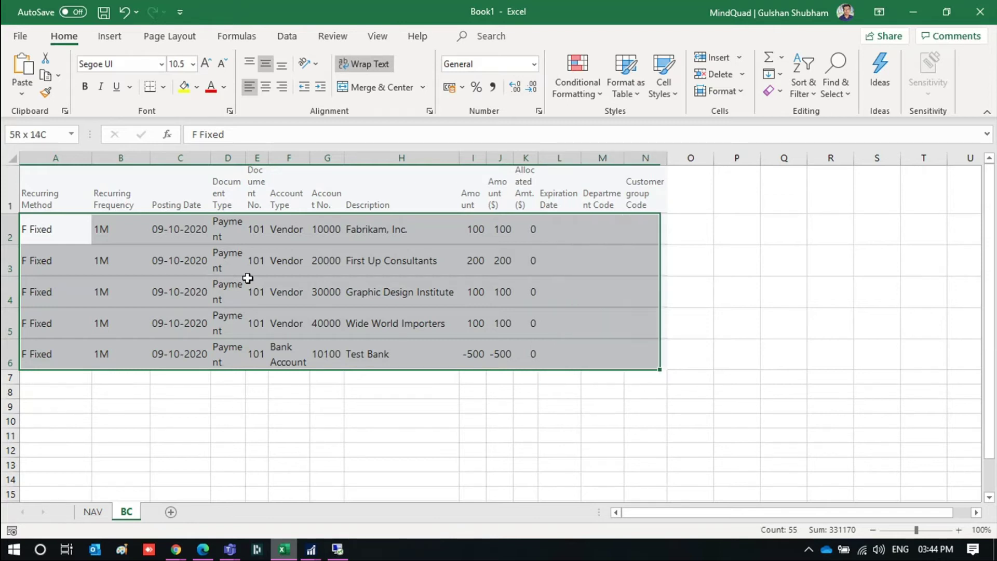
key("ctrl+c")
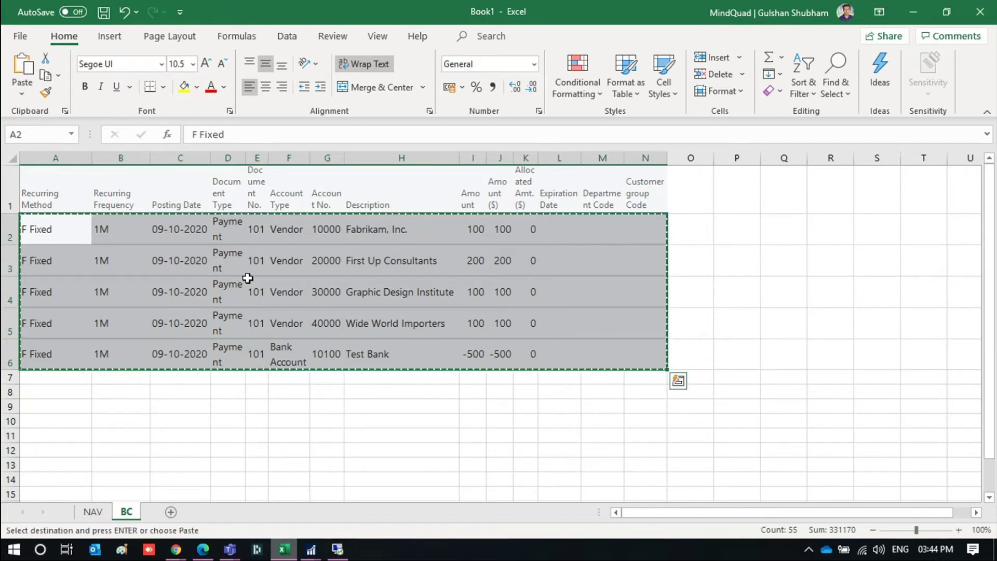
Paste the rows into the Business Central journal, dismiss the 'F Fixed' error, and revert
key("alt+Tab")
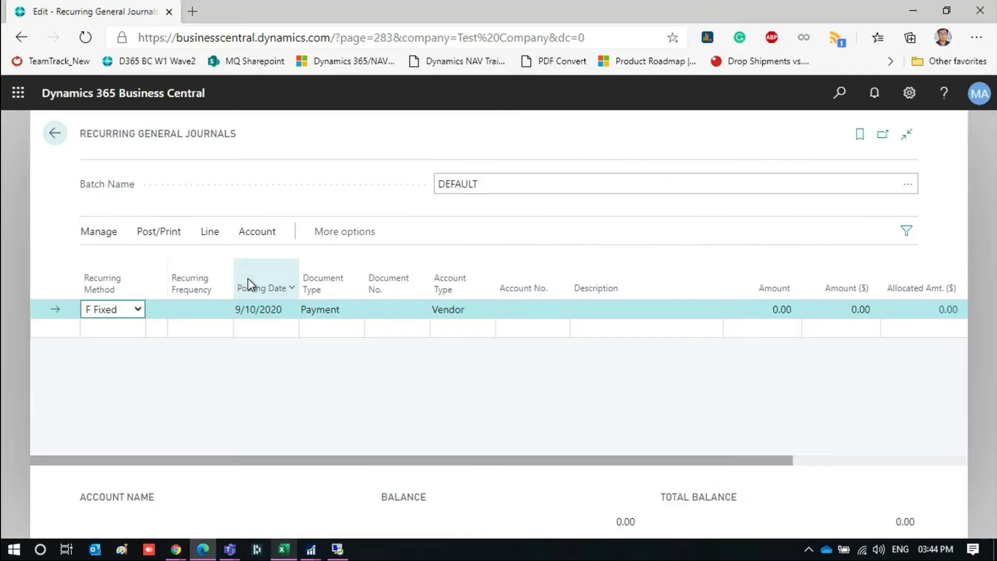
key("alt+Tab")
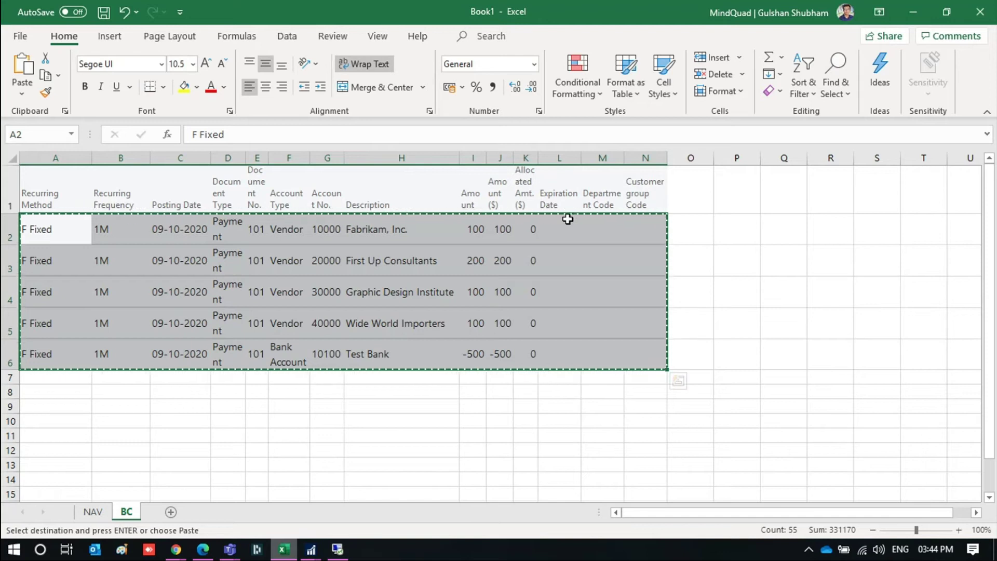
key("alt+Tab")
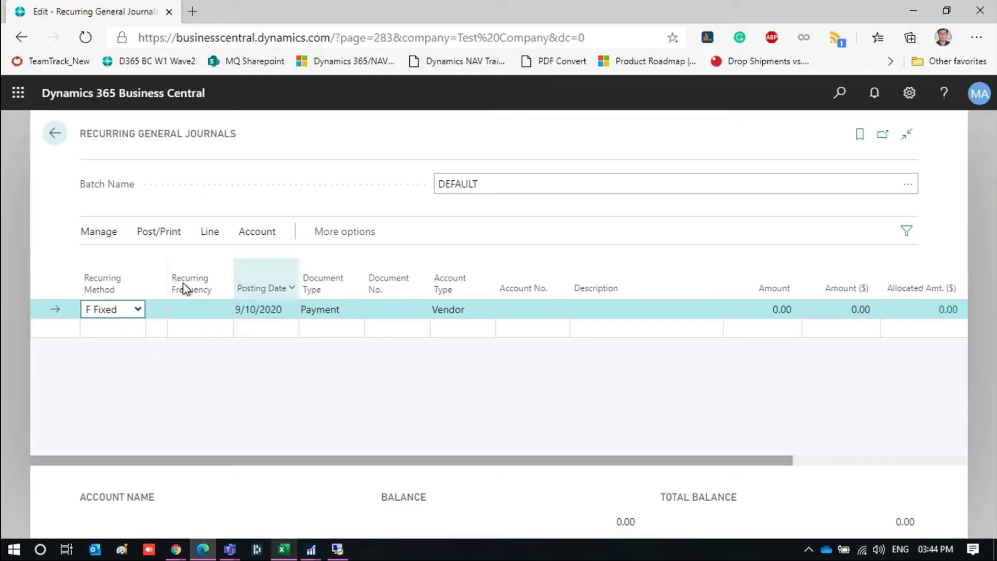
left_click(71, 309)
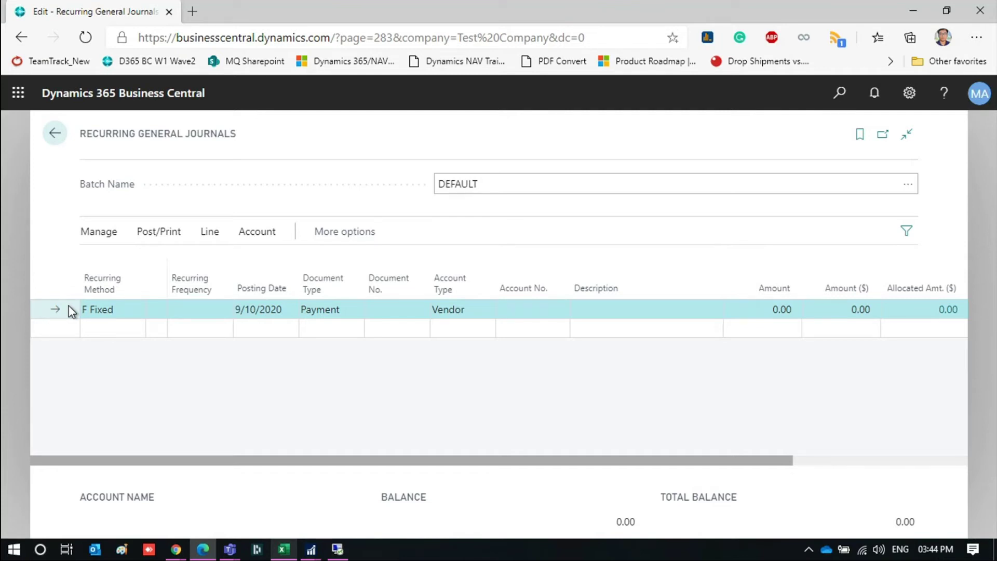
key("ctrl+v")
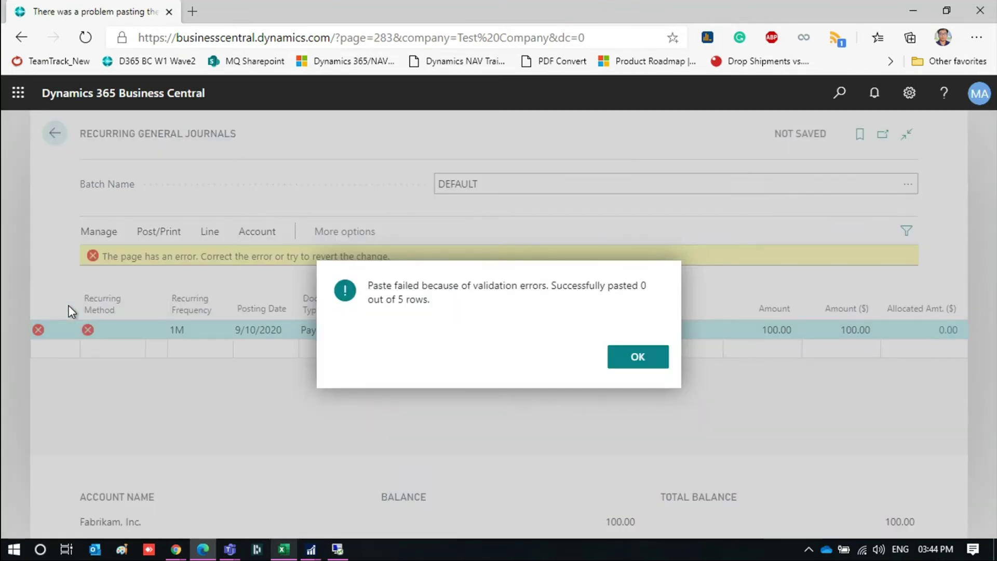
left_click(637, 358)
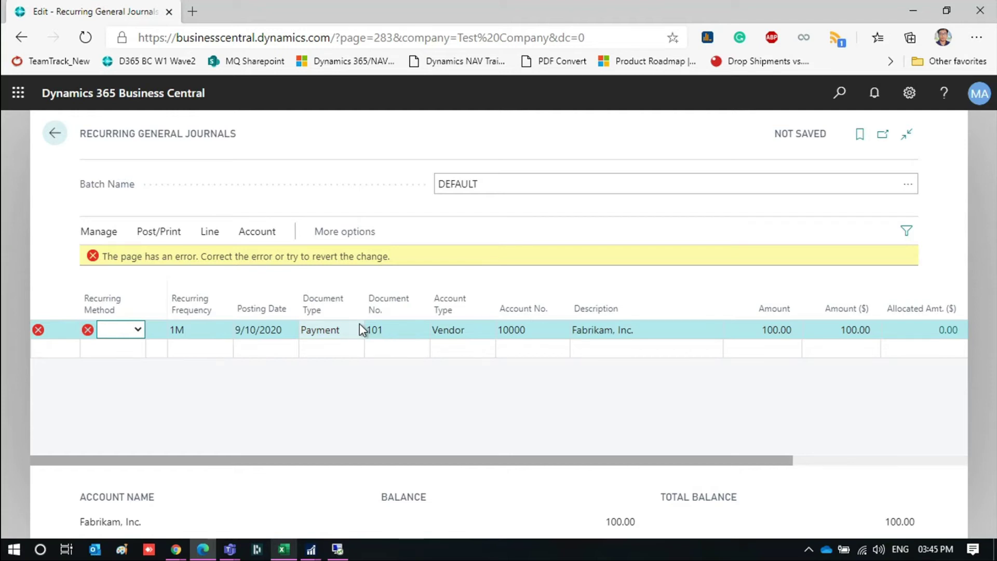
key("Escape")
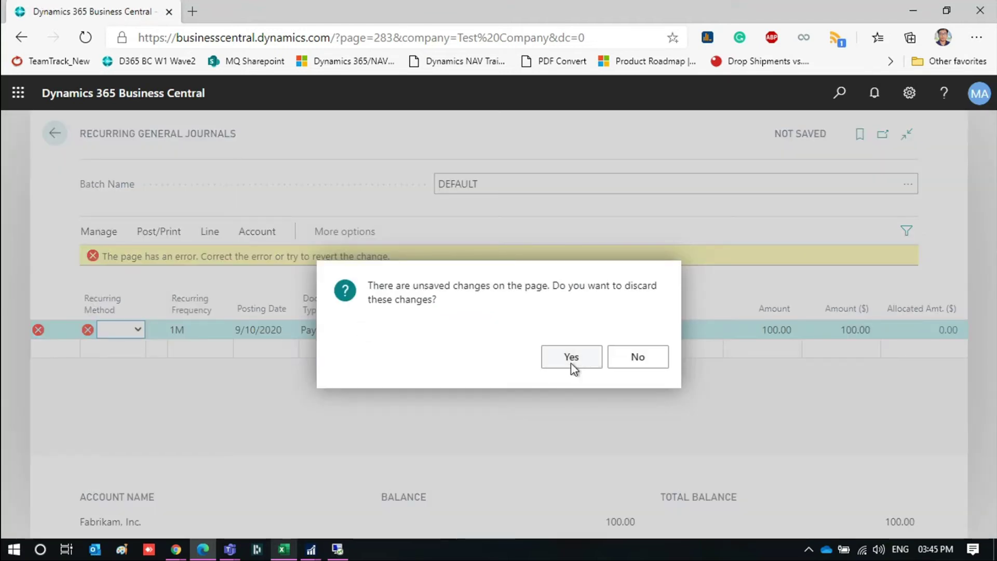
left_click(570, 358)
left_click(138, 331)
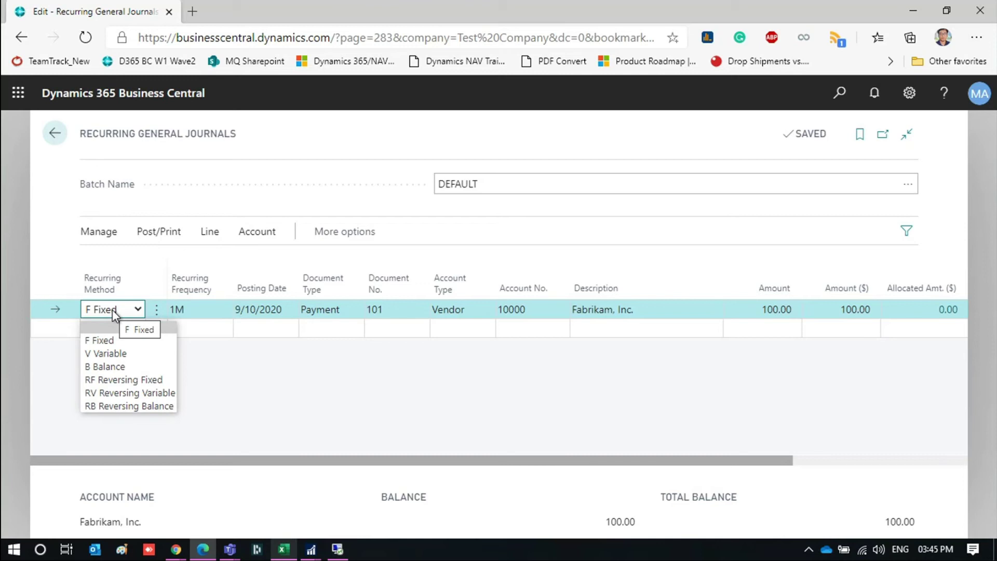
left_click(69, 316)
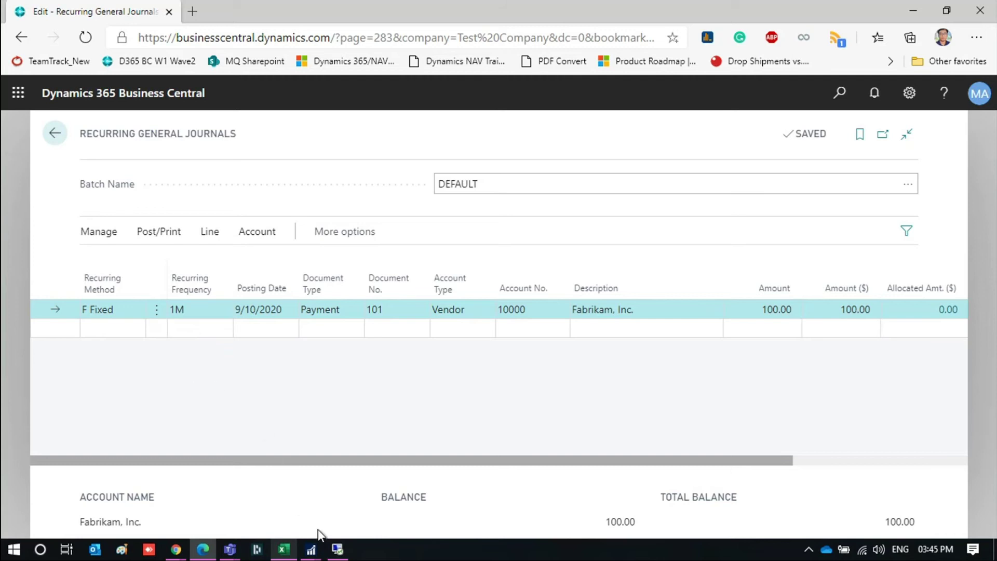
left_click(285, 550)
Remove the spaces from the 'F Fixed' value in NAV sheet cell A2
left_click(127, 438)
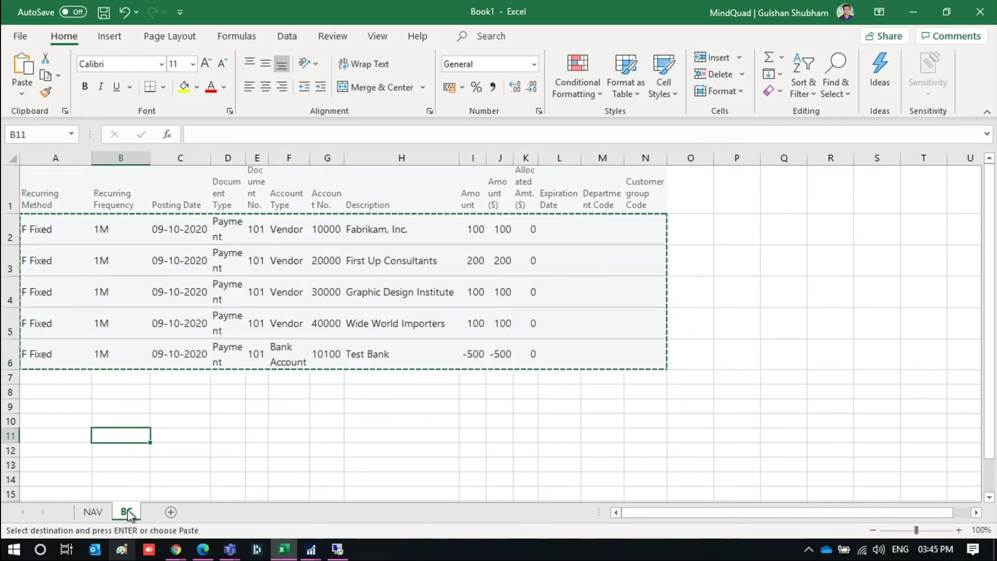
left_click(51, 158)
left_click(95, 515)
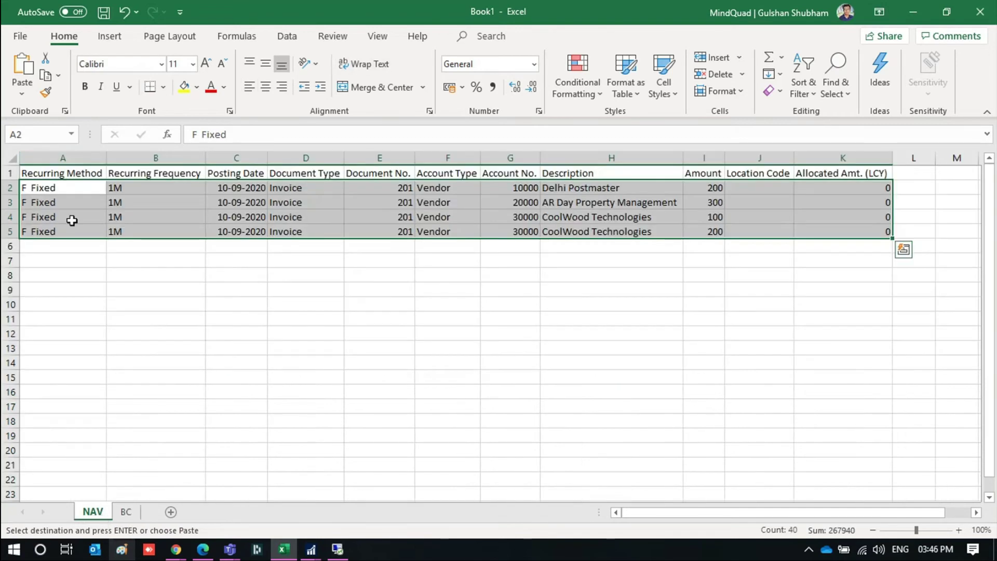
left_click(59, 153)
double_click(35, 188)
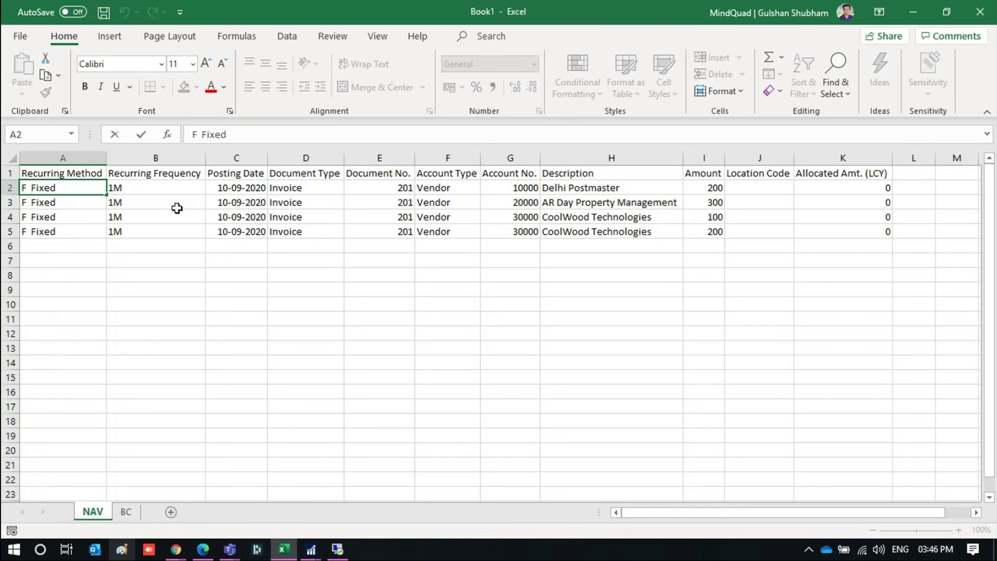
key("BackSpace")
key("BackSpace")
left_click(74, 229)
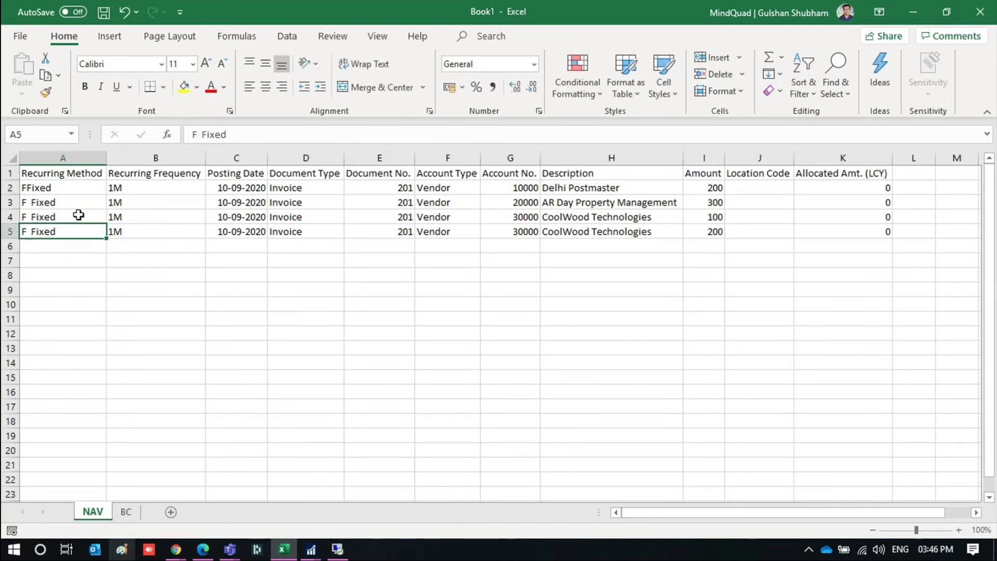
left_click(28, 189)
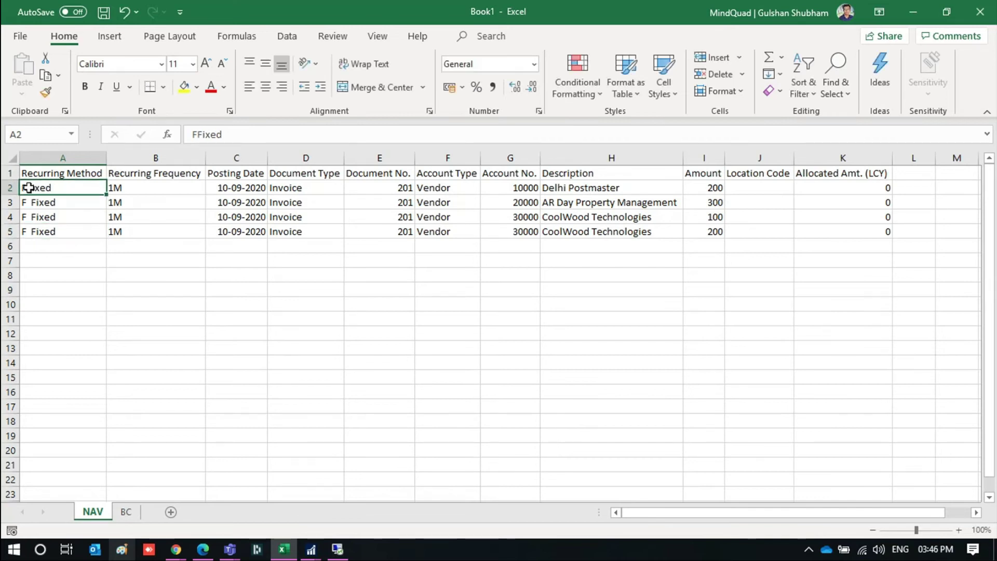
Remove a space in BC sheet cell A2 and compare with NAV cell A3's spacing
left_click(125, 512)
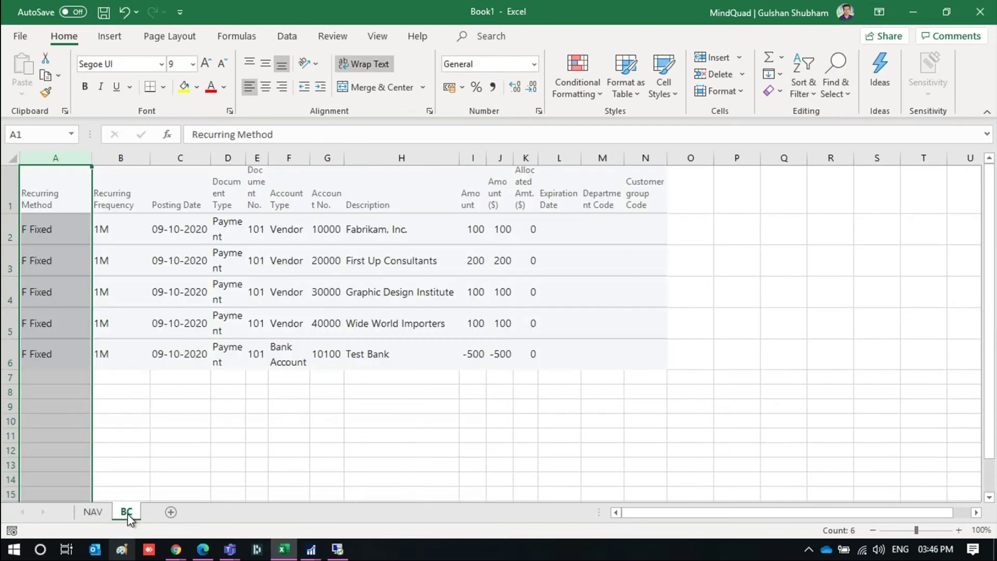
left_click(46, 229)
double_click(74, 228)
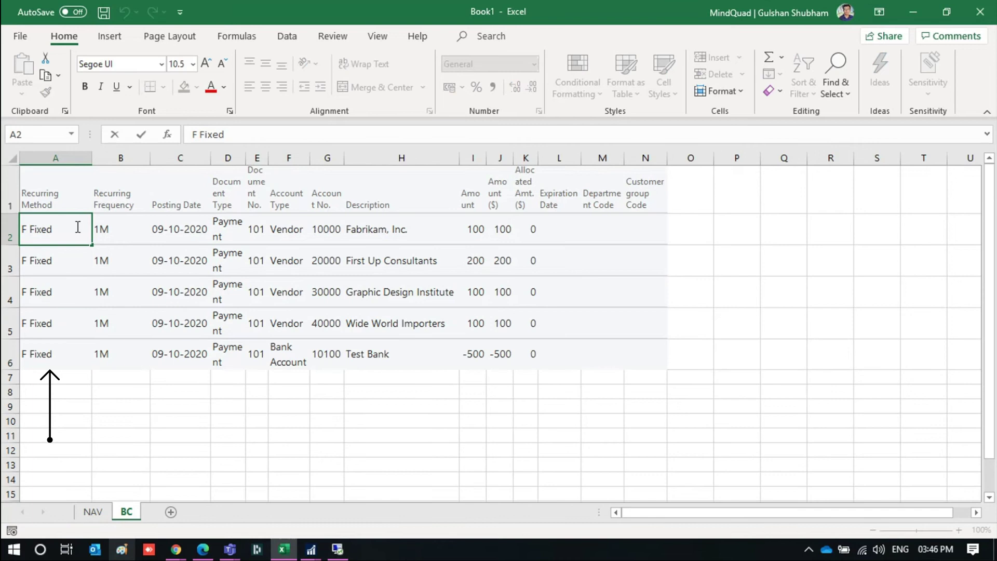
key("BackSpace")
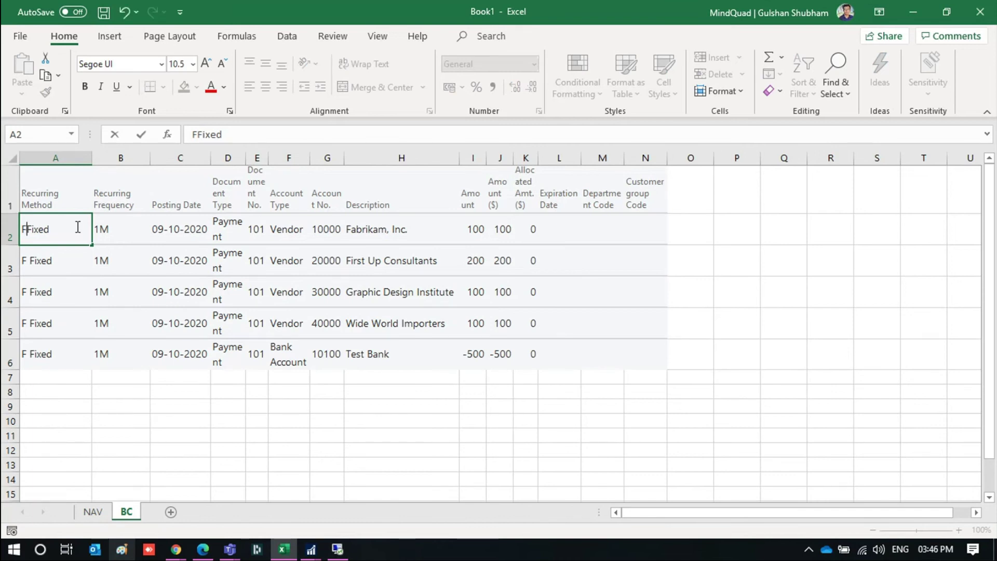
left_click(83, 259)
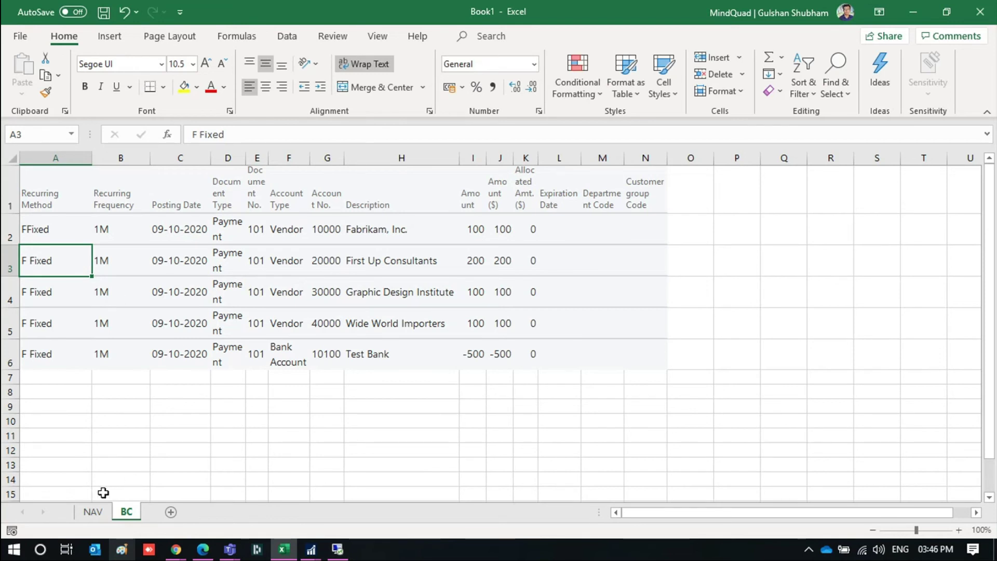
left_click(92, 512)
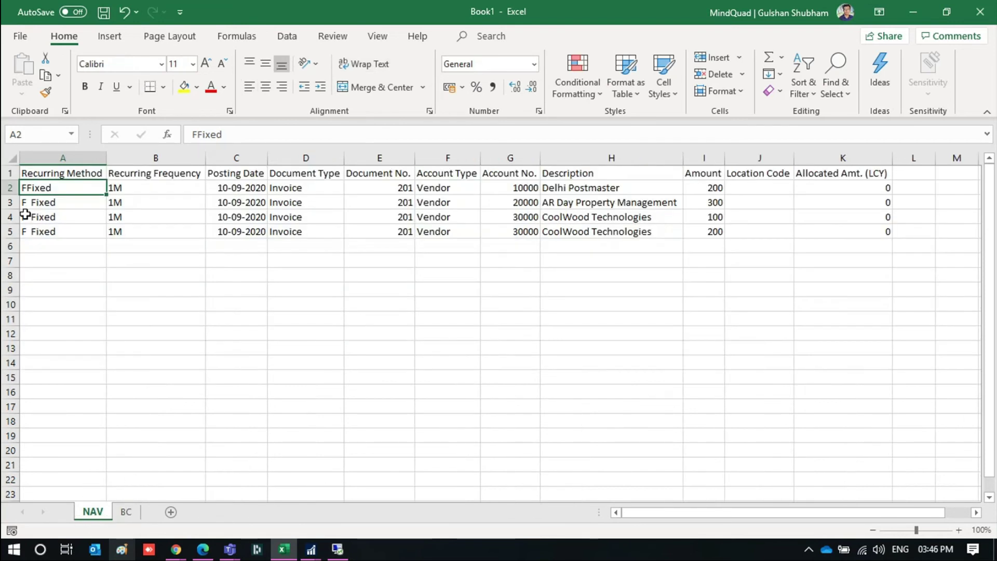
left_click(31, 201)
double_click(82, 202)
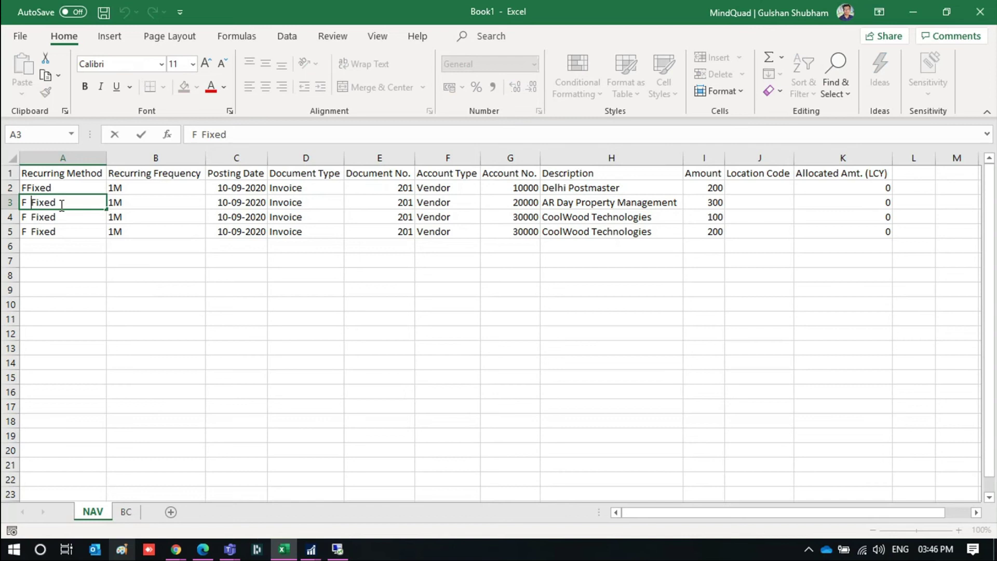
left_click(125, 511)
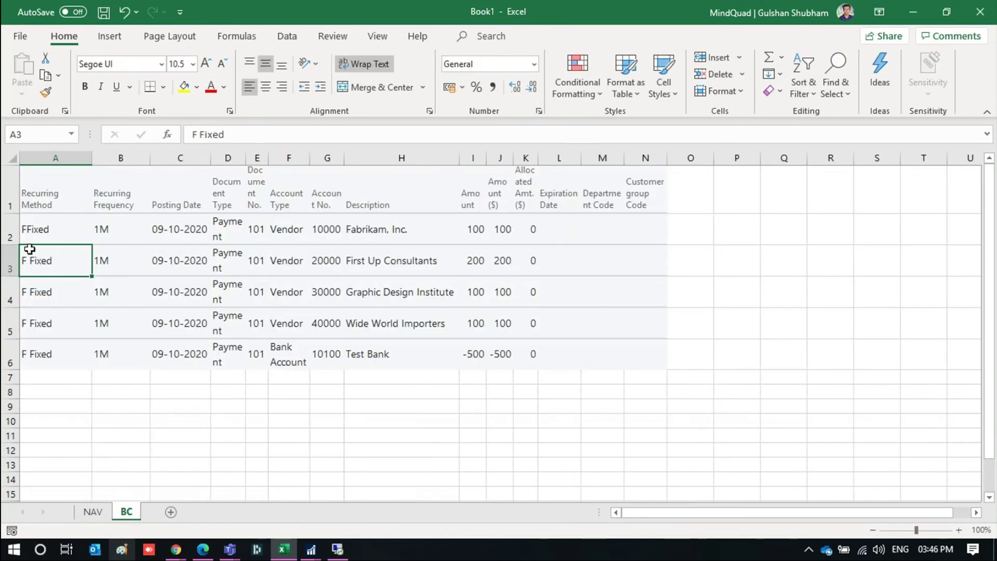
Set BC cell A2 to 'F Fixed' and fill it down to A6
key("F2")
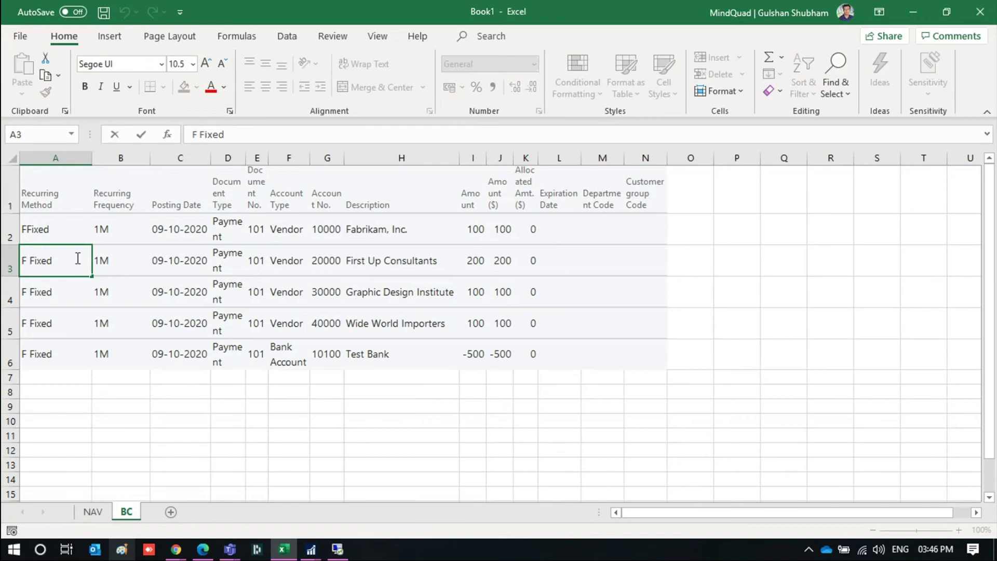
double_click(28, 228)
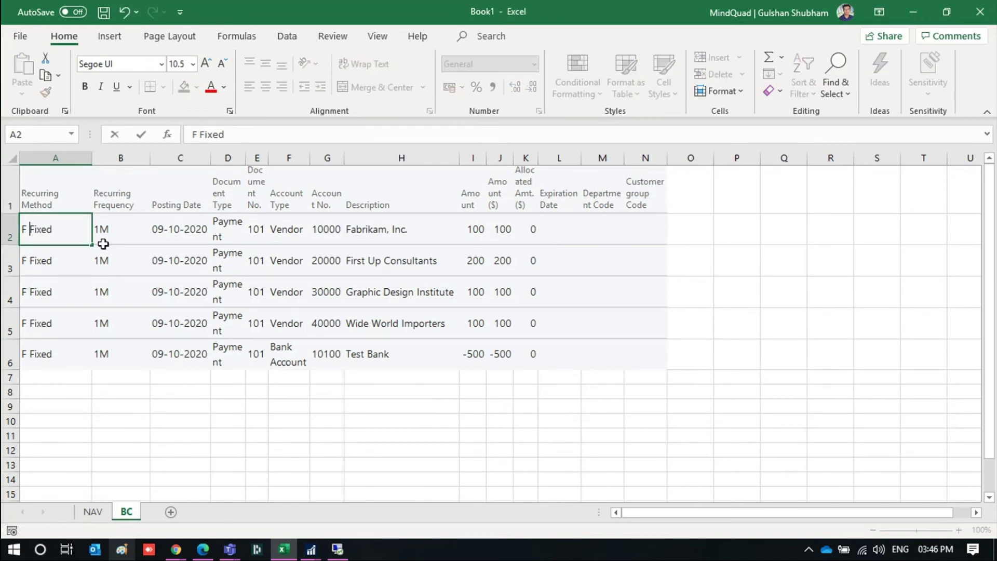
key("Return")
left_click(45, 220)
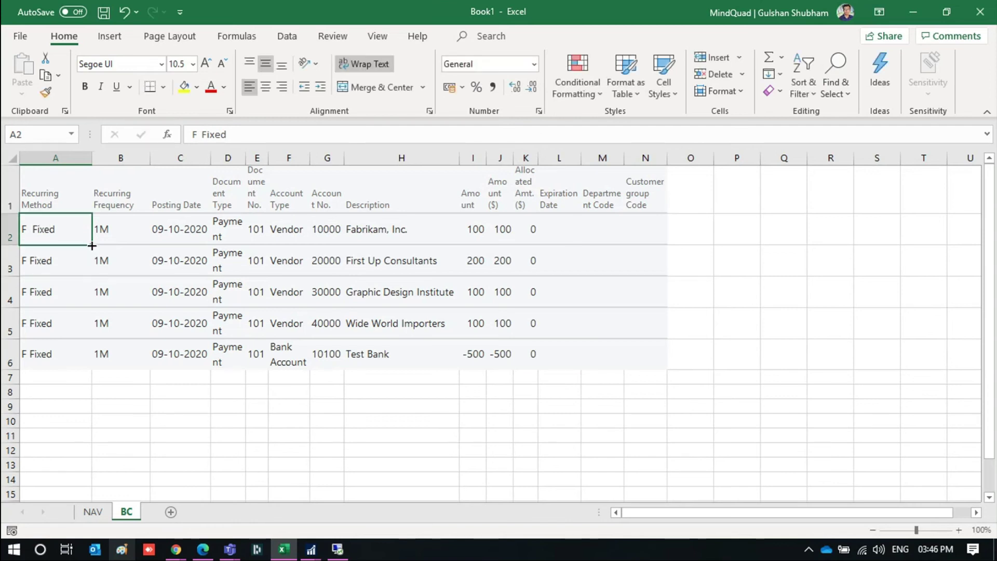
double_click(92, 243)
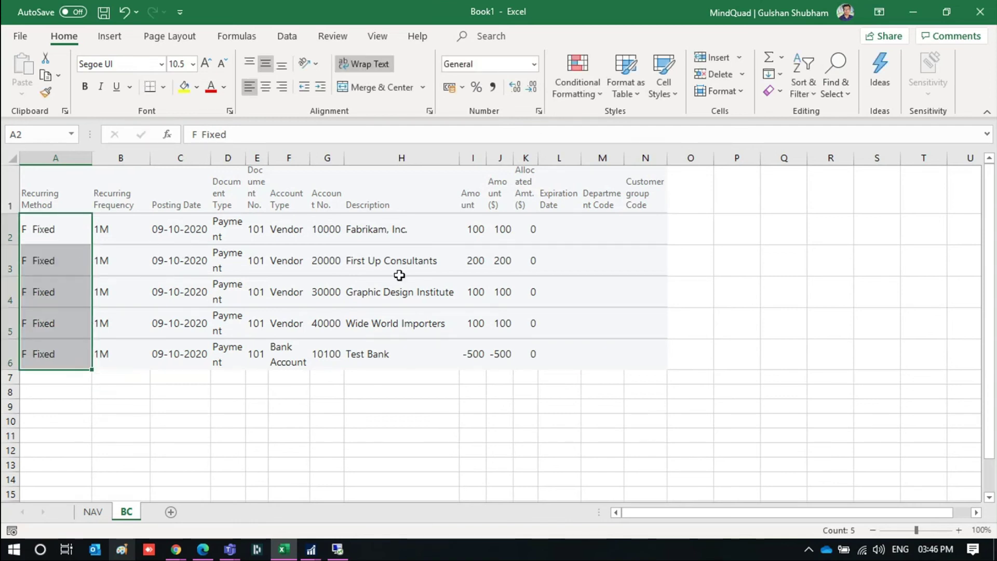
Copy the five BC payment rows A2:N6
key("shift+Right")
key("shift+Right")
key("shift+Right")
key("shift+Right")
key("shift+Right")
key("shift+Right")
key("shift+Right")
key("shift+Right")
key("shift+Right")
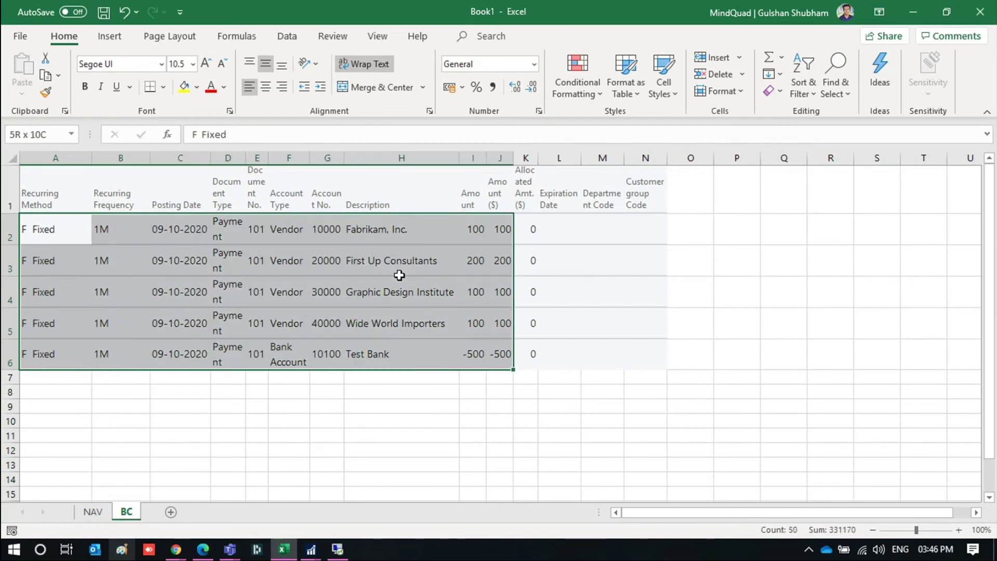
key("shift+Right")
key("shift+Right")
key("shift+Right")
key("shift+Right")
key("ctrl+c")
key("ctrl+v")
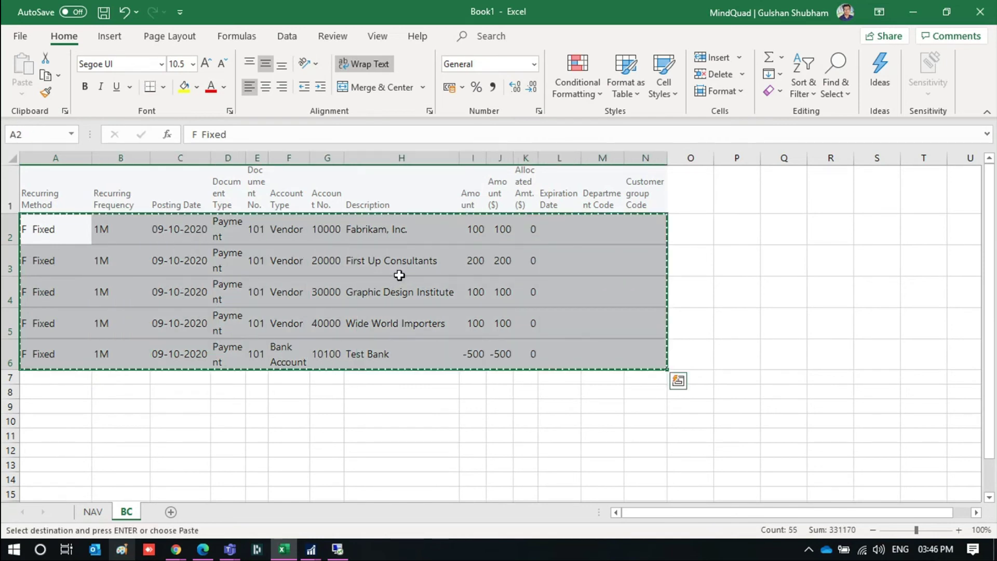
key("alt+Tab")
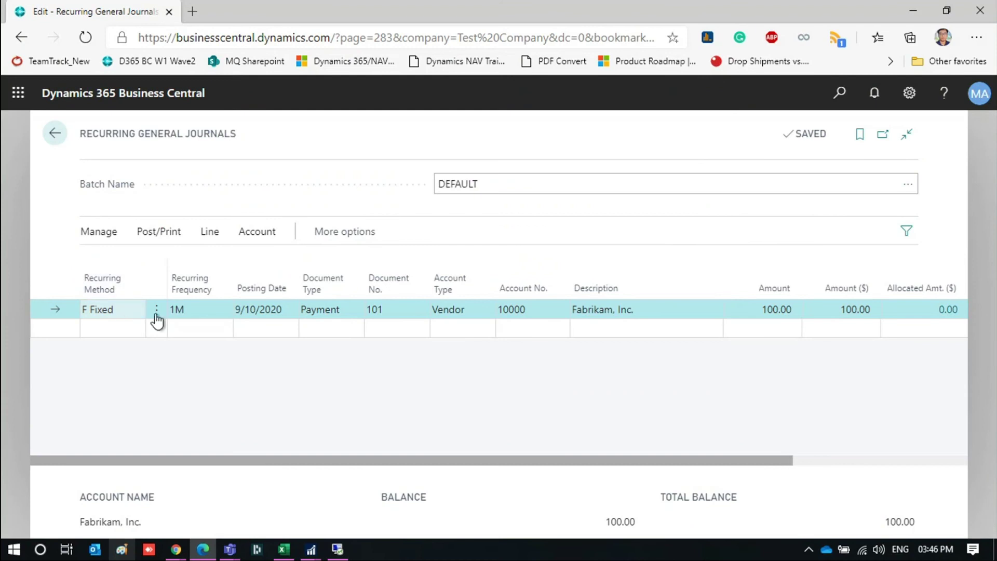
Delete the lone Fabrikam line from the recurring journal and confirm the deletion
left_click(99, 232)
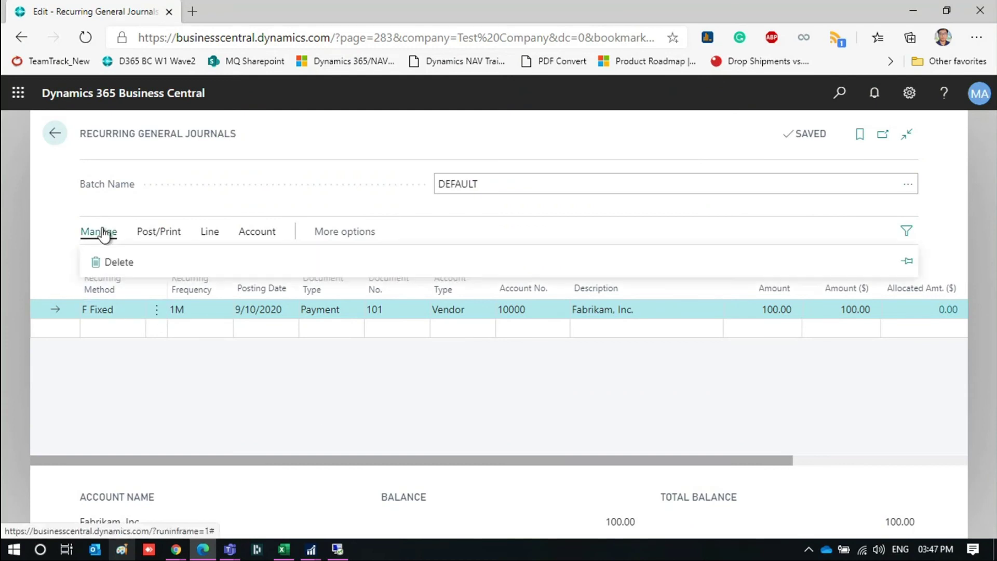
left_click(107, 264)
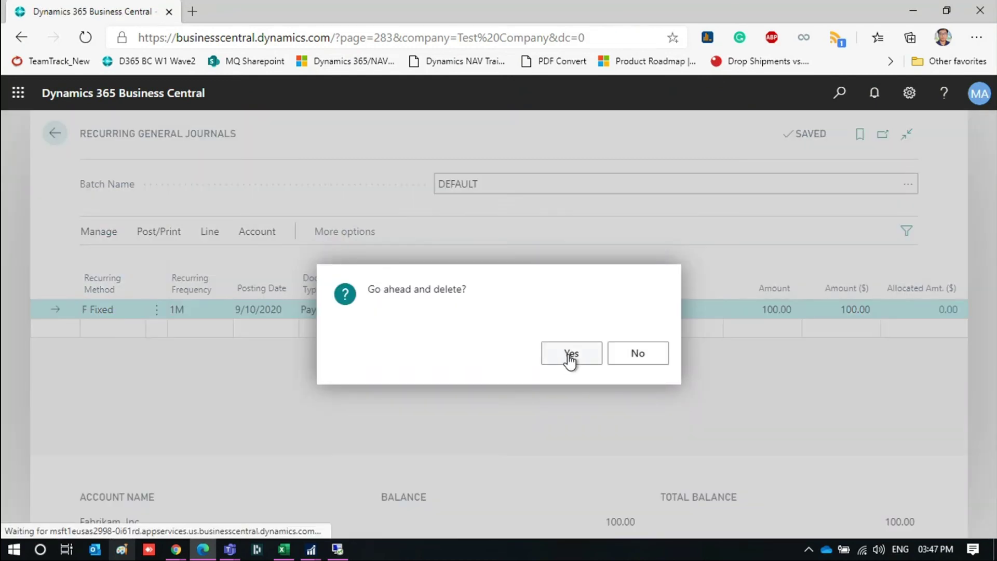
left_click(571, 354)
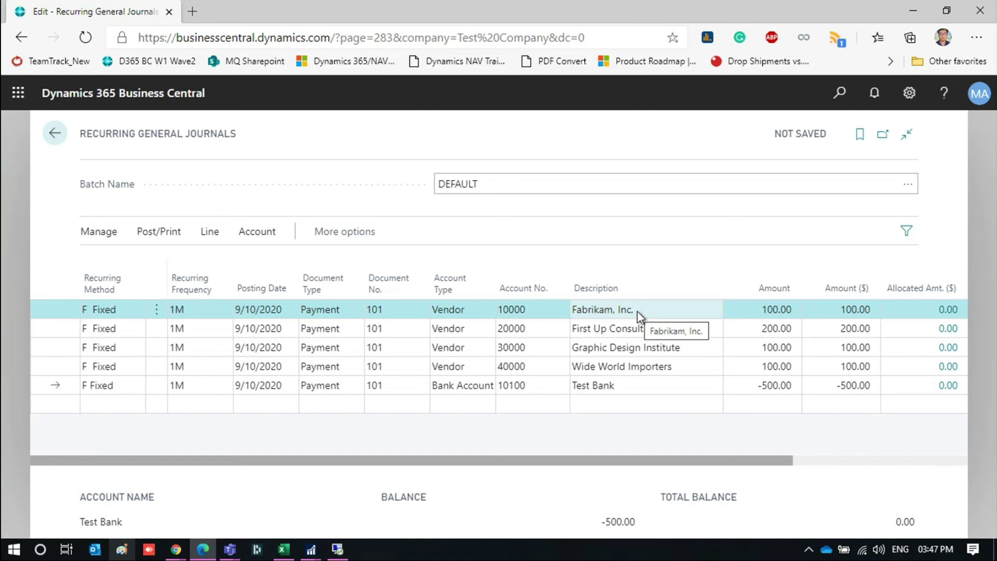
left_click(771, 328)
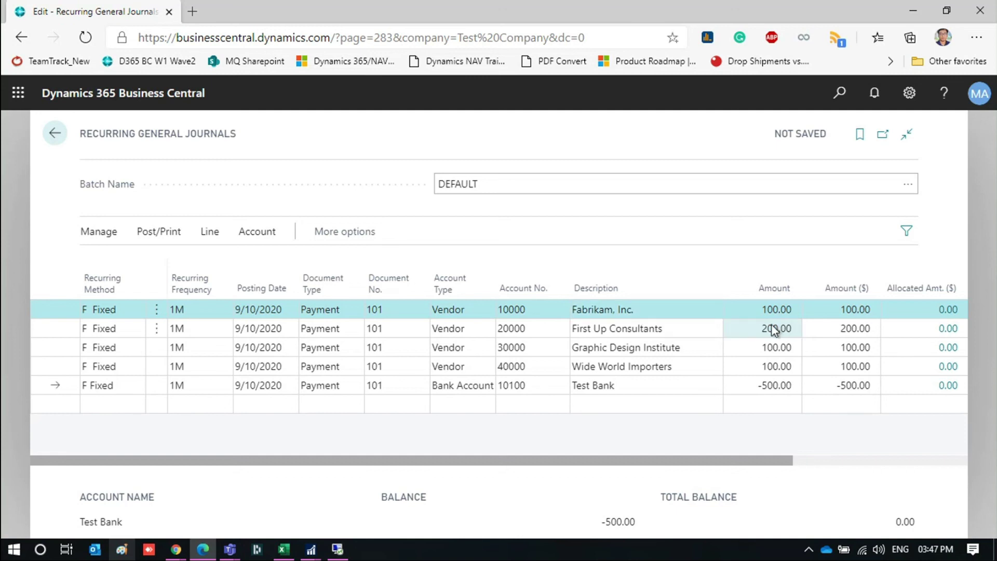
type("300")
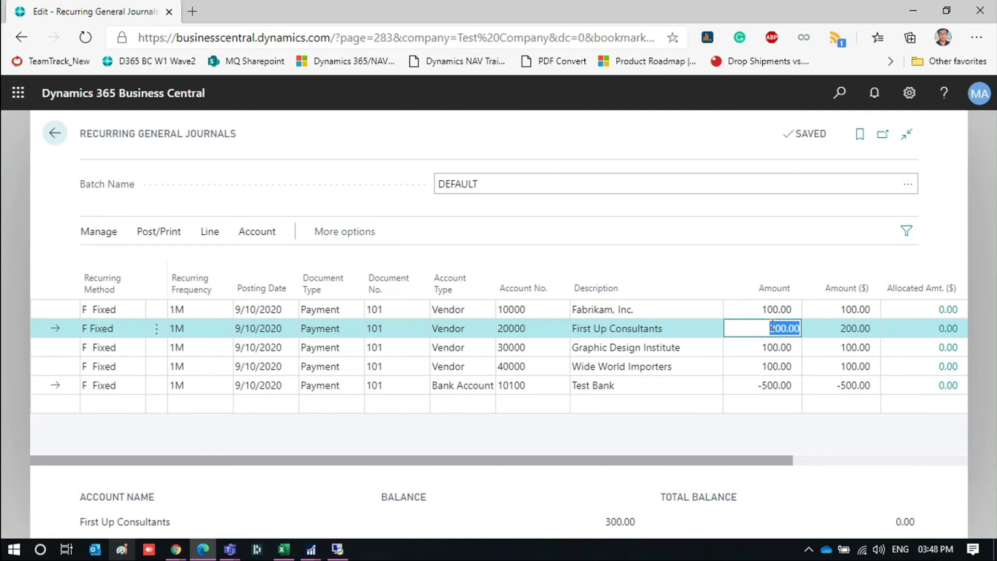
key("ctrl+z")
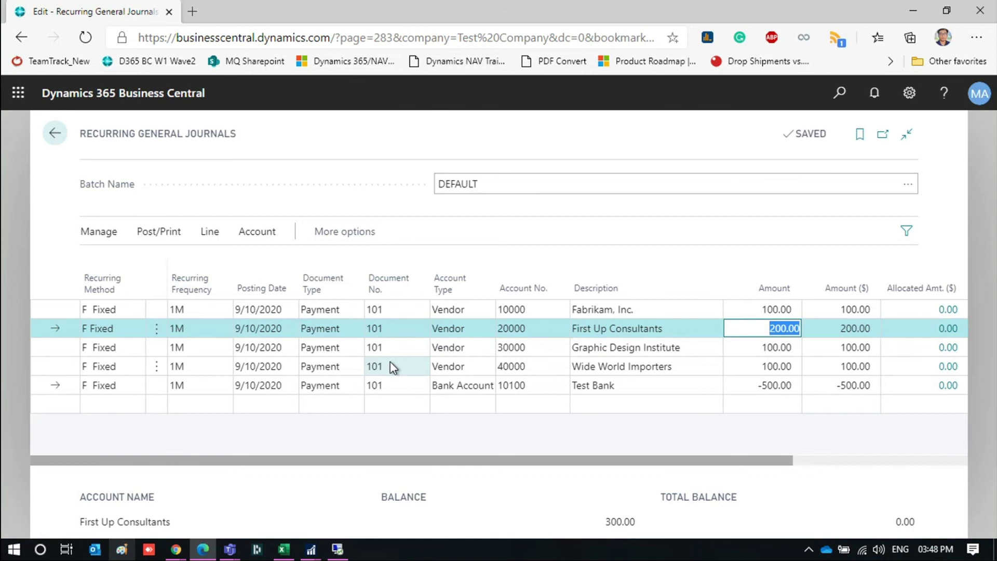